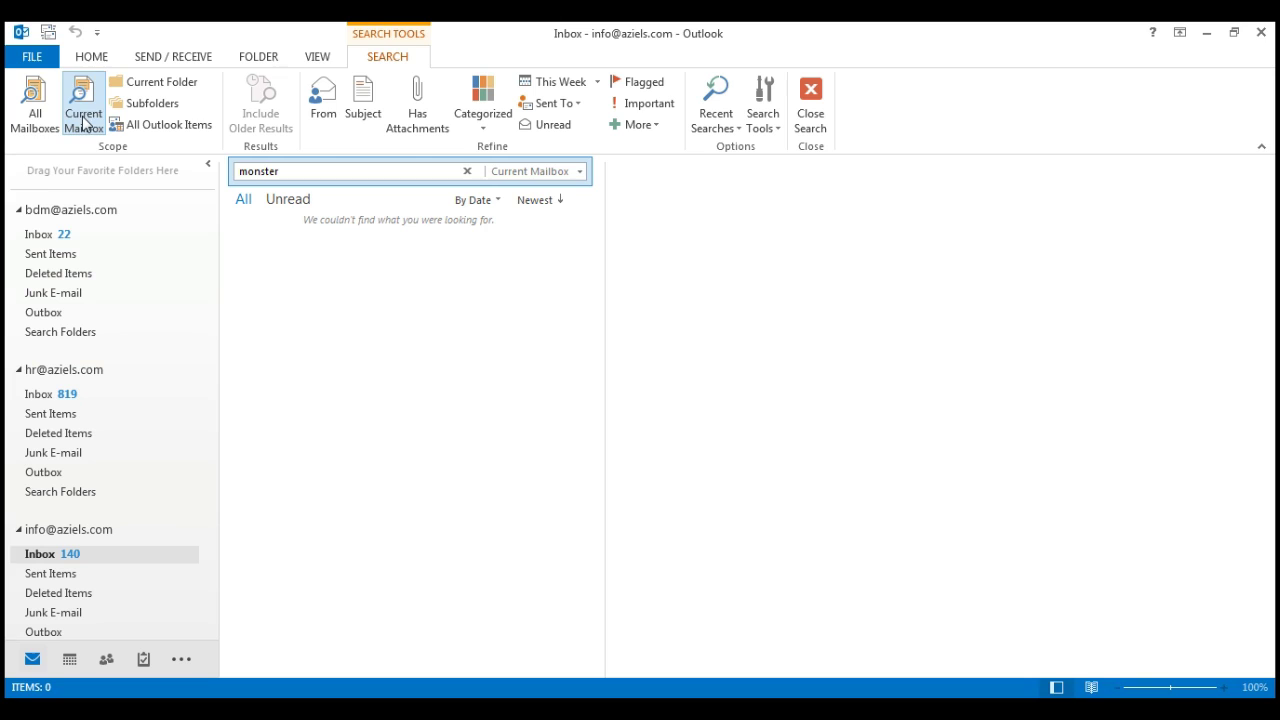
# Step: Collapse the folder lists of all the mail accounts in the folder pane
pyautogui.click(85, 60)
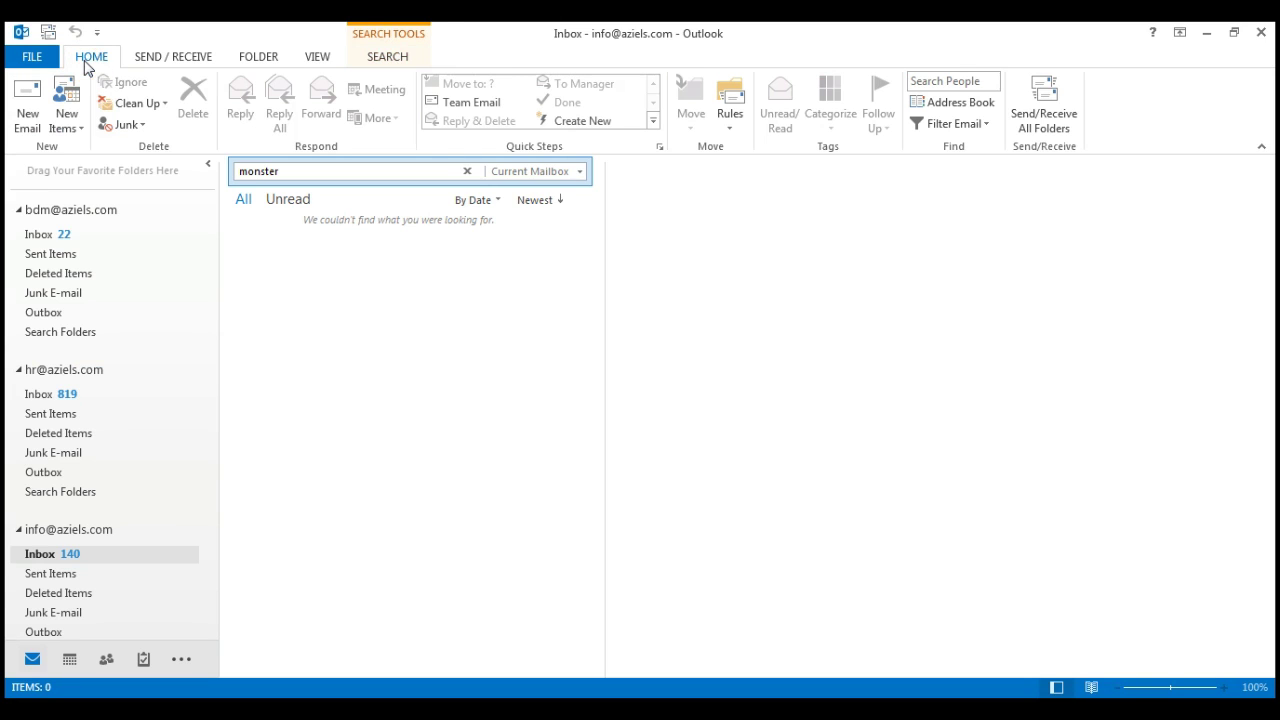
pyautogui.click(18, 209)
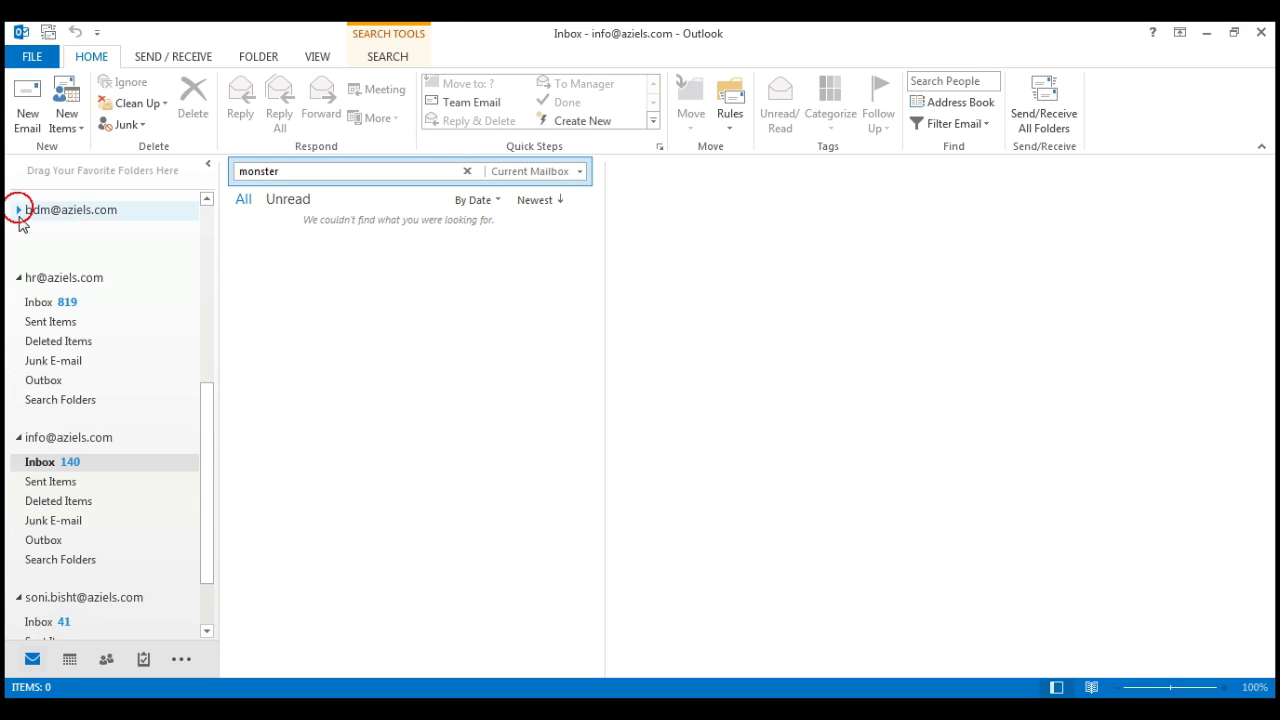
pyautogui.click(18, 248)
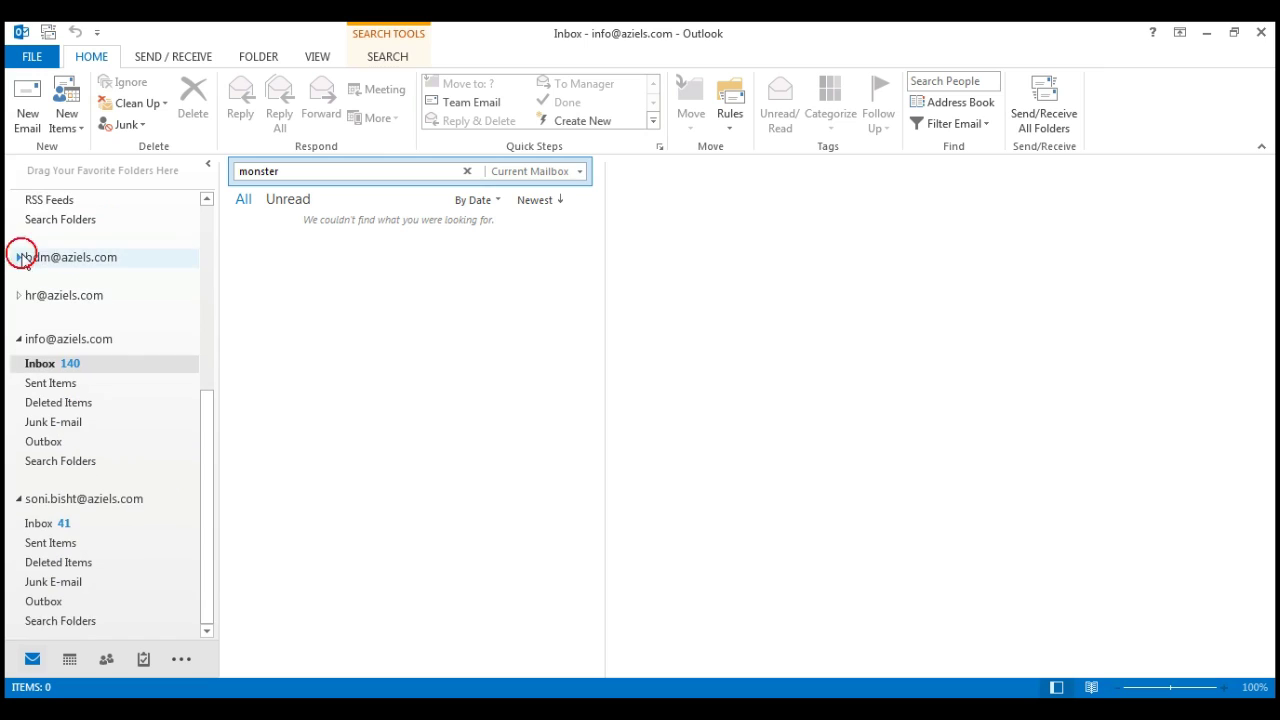
pyautogui.click(18, 337)
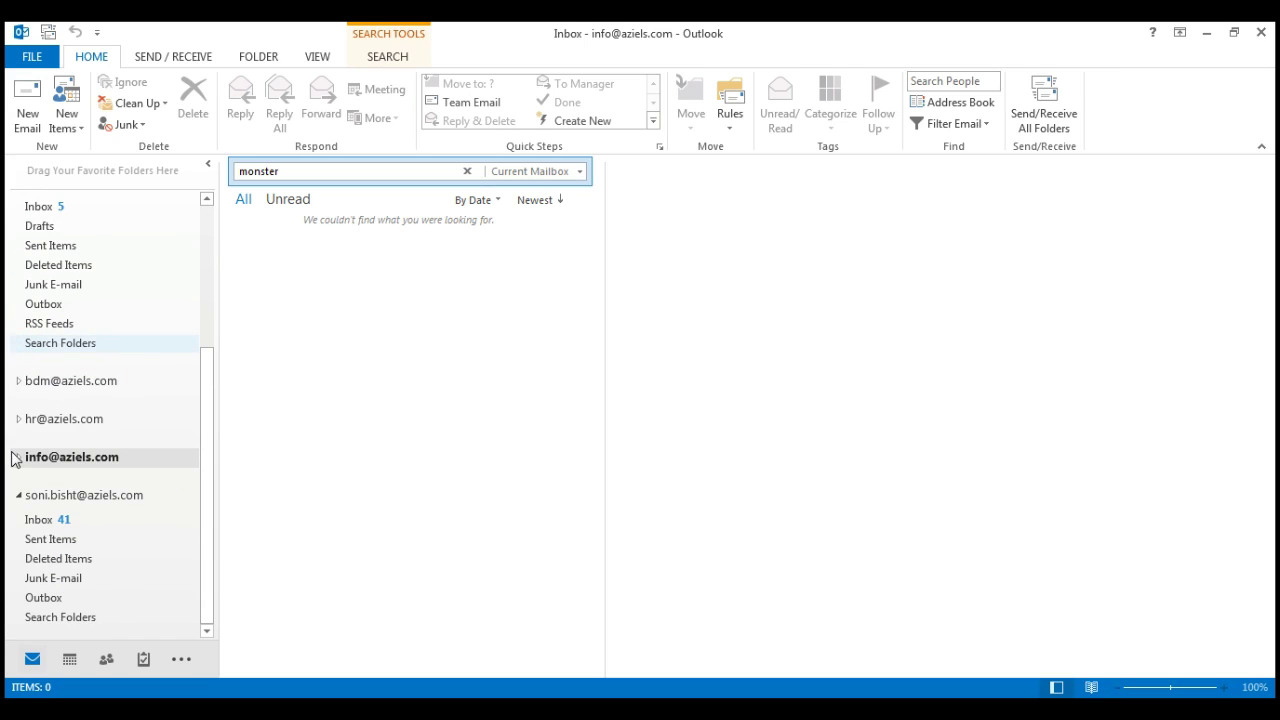
pyautogui.click(17, 496)
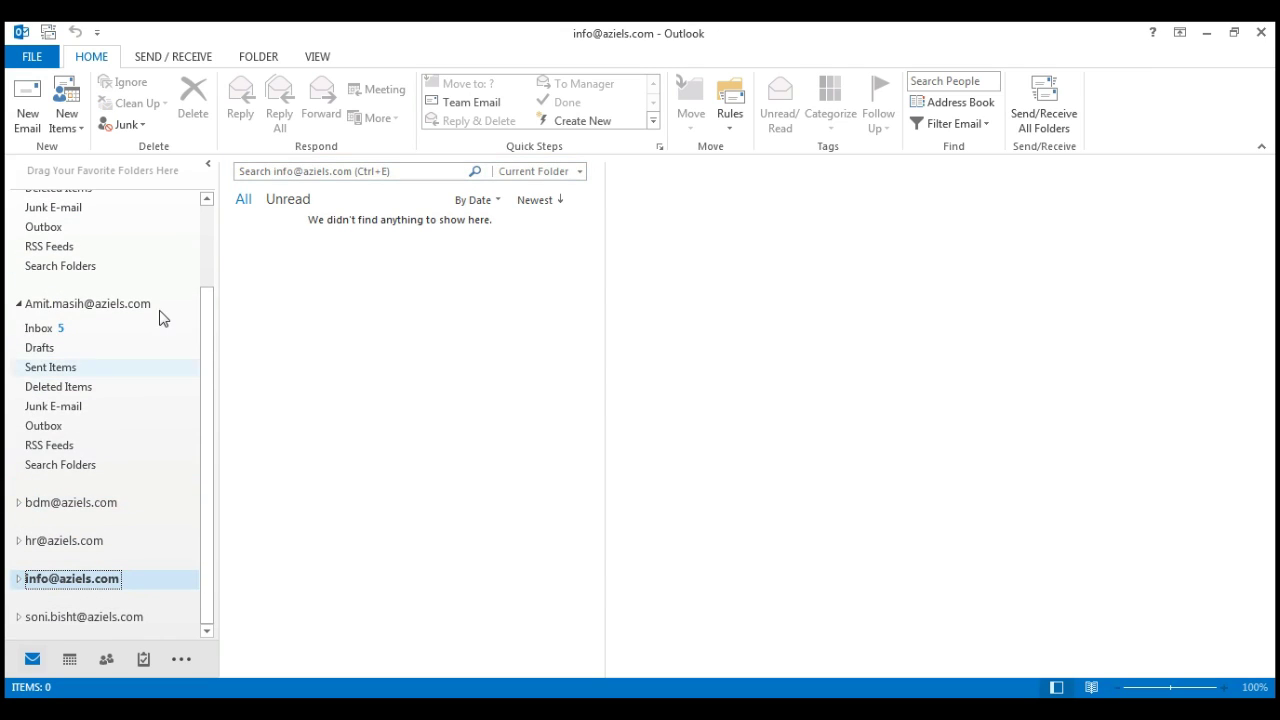
pyautogui.click(18, 303)
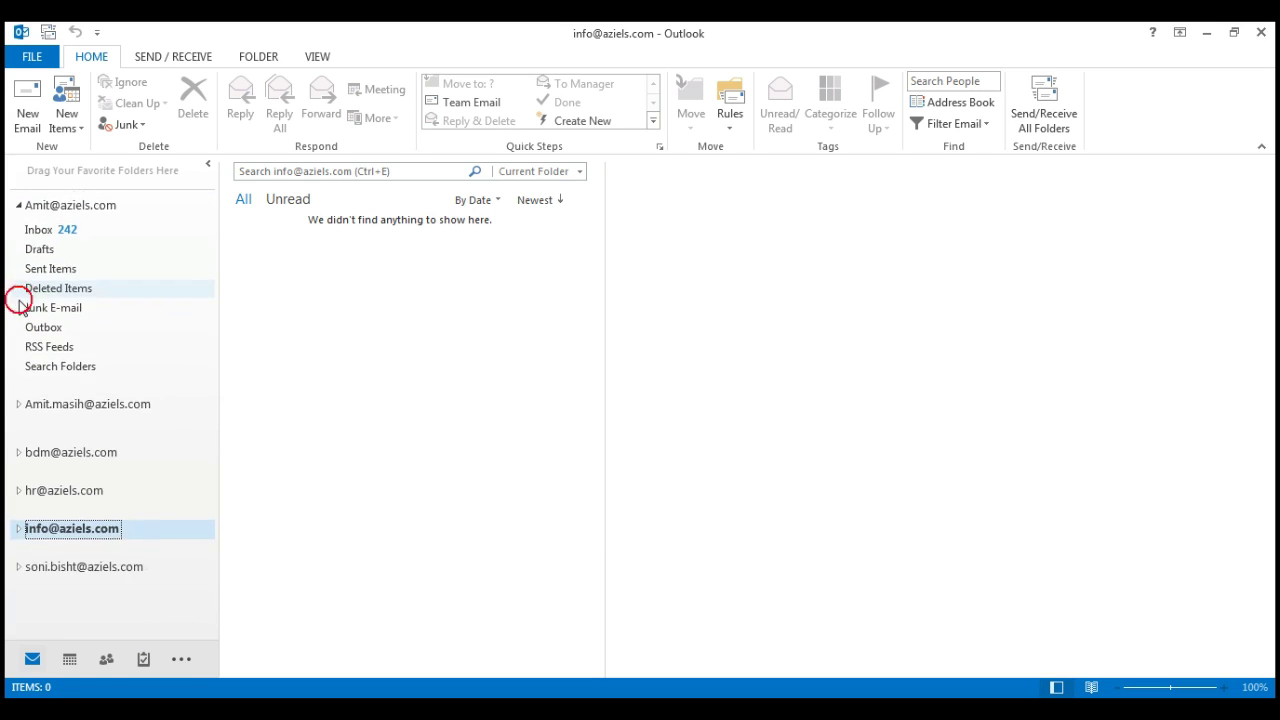
pyautogui.click(18, 211)
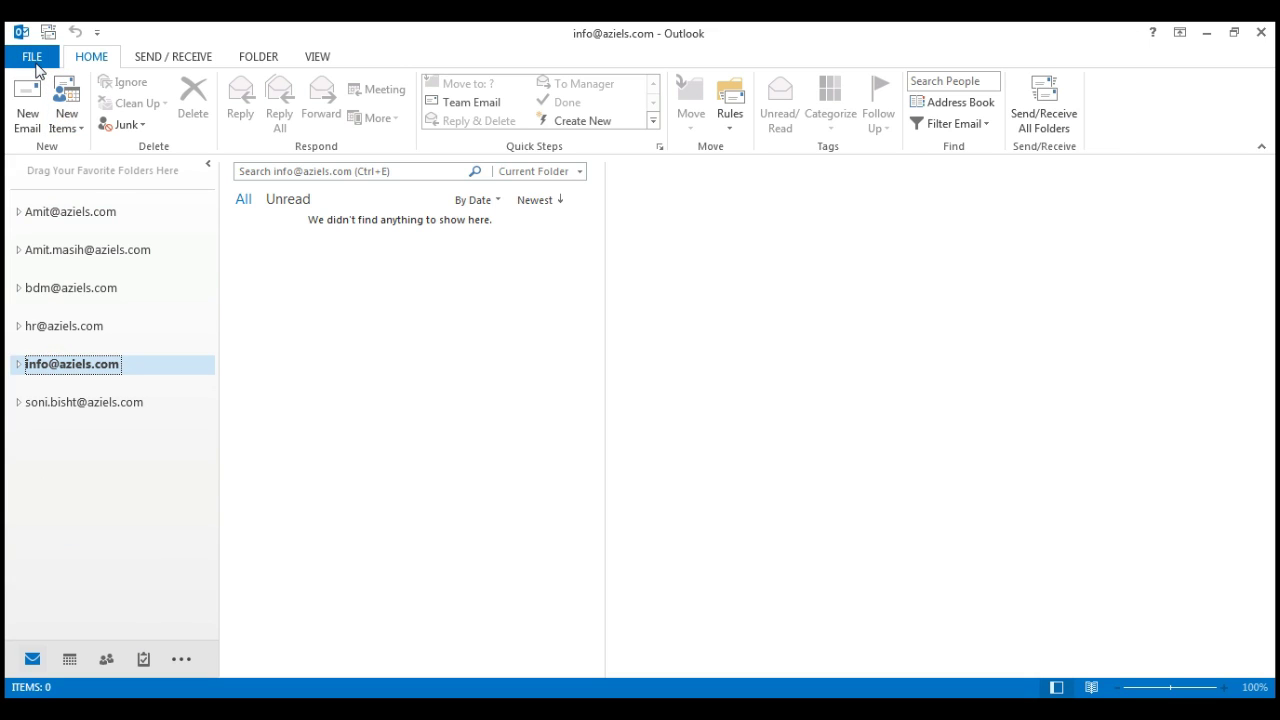
# Step: Start adding a new mail account with manual setup, choosing POP or IMAP as the service
pyautogui.click(36, 62)
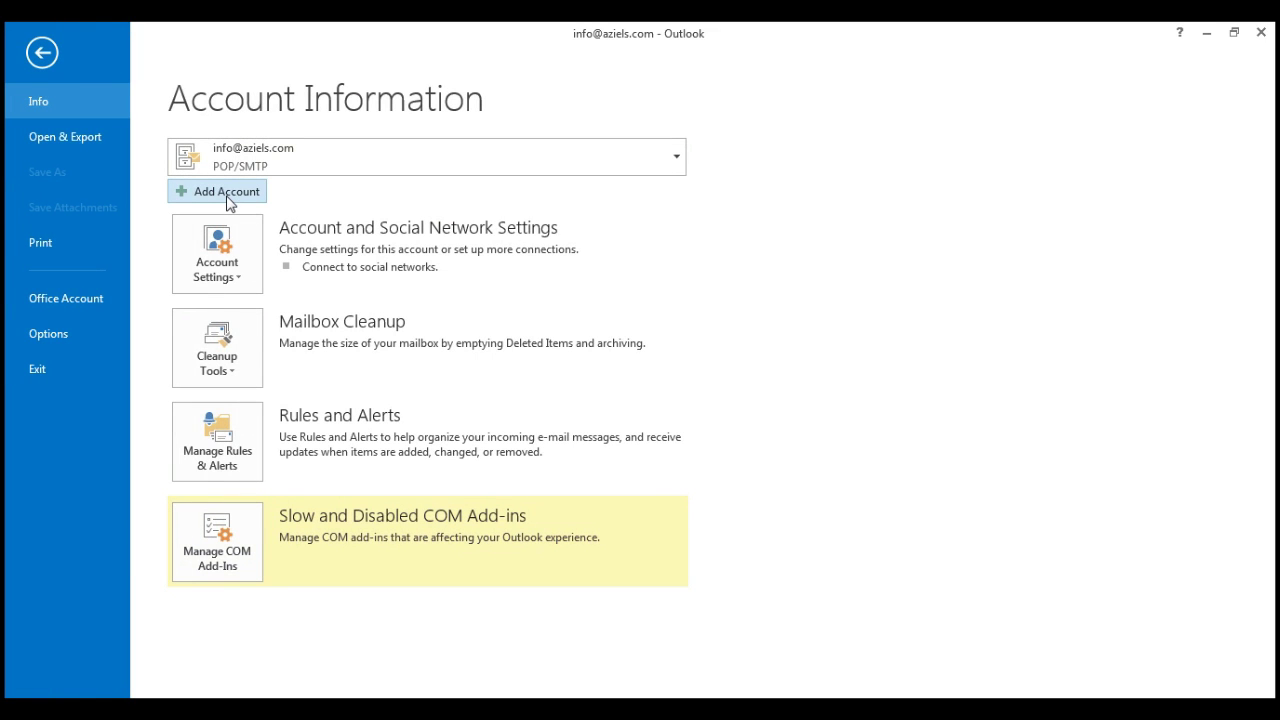
pyautogui.press('Escape')
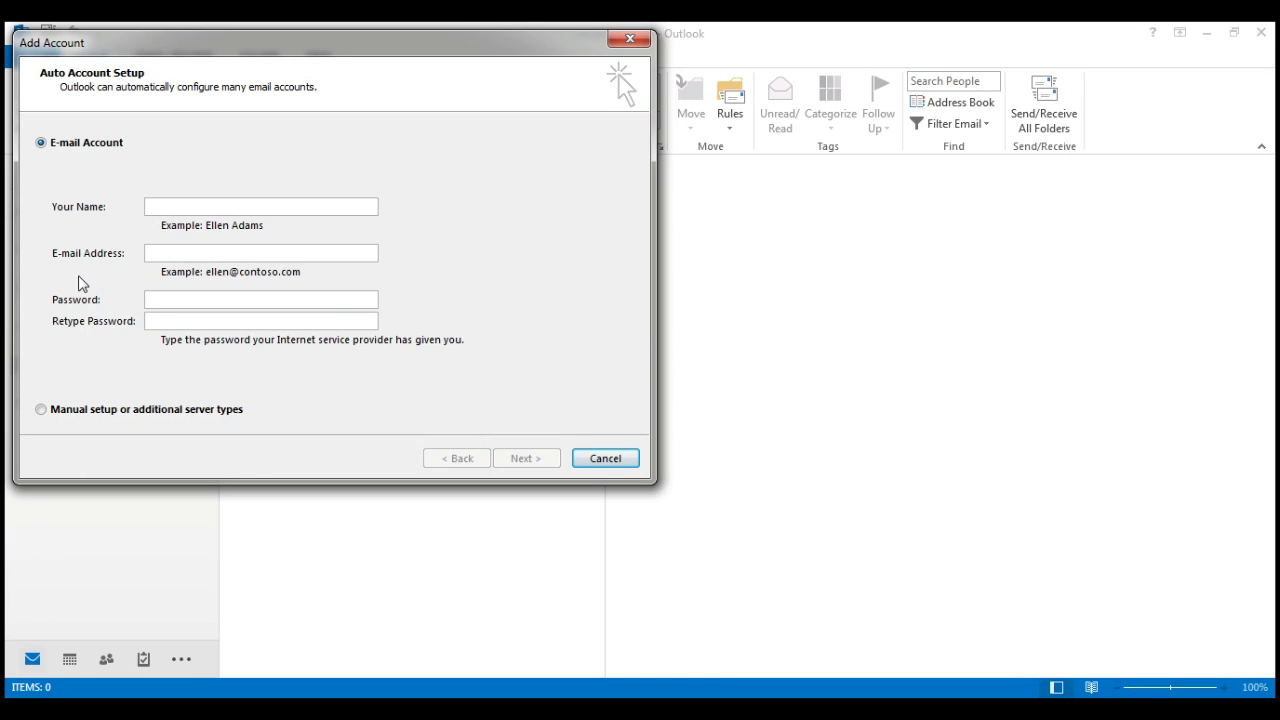
pyautogui.click(41, 410)
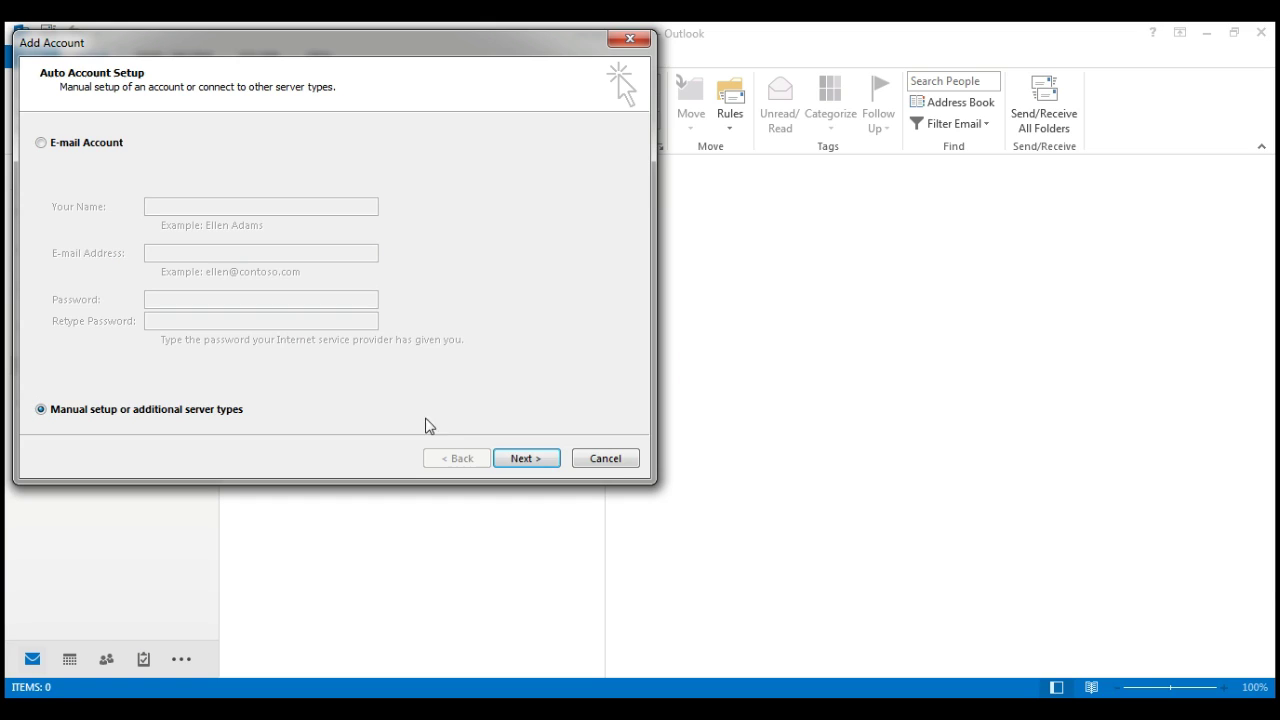
pyautogui.click(513, 462)
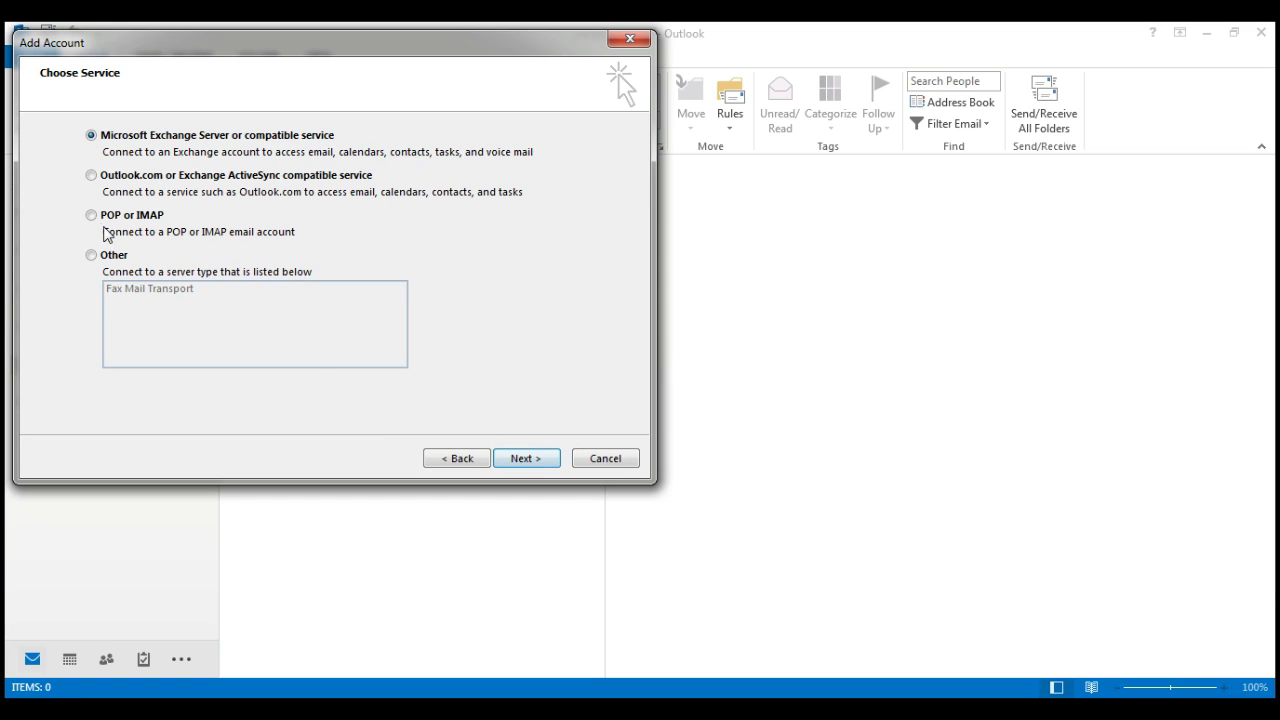
pyautogui.click(92, 218)
pyautogui.click(526, 458)
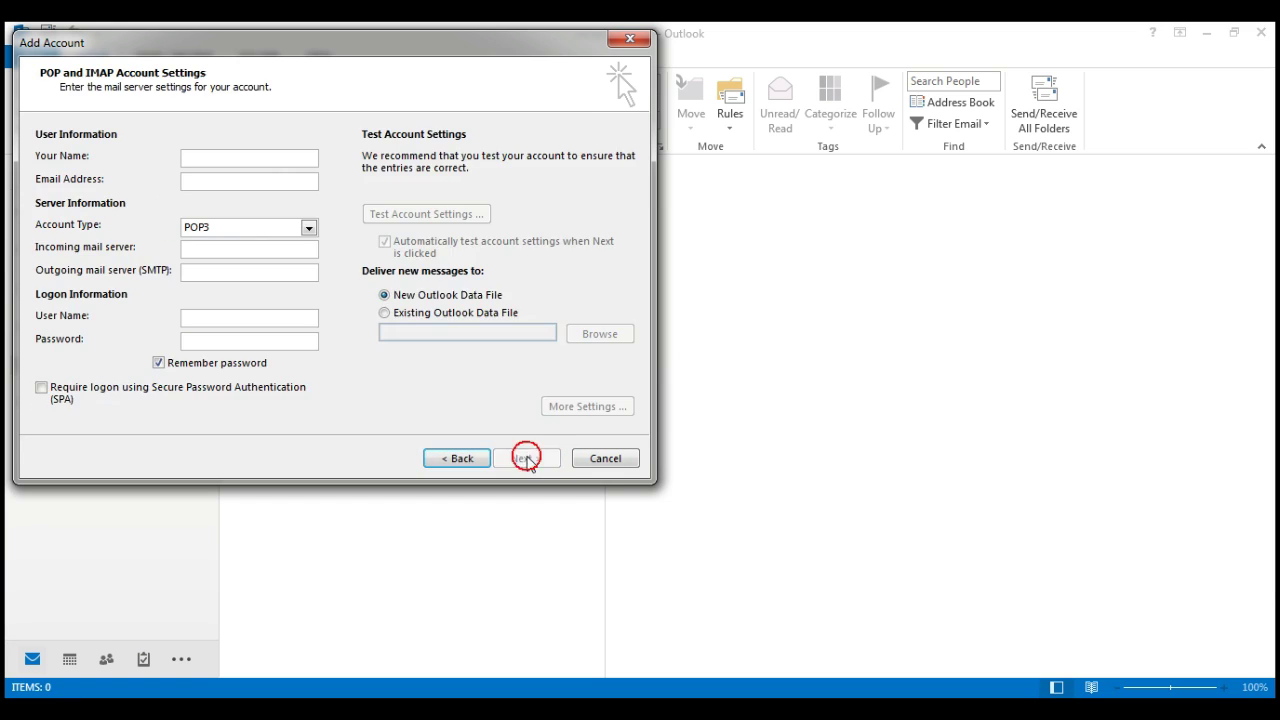
# Step: Paste the account's e-mail address into the Your Name and Email Address fields
pyautogui.click(231, 158)
pyautogui.hotkey('ctrl', 'v')
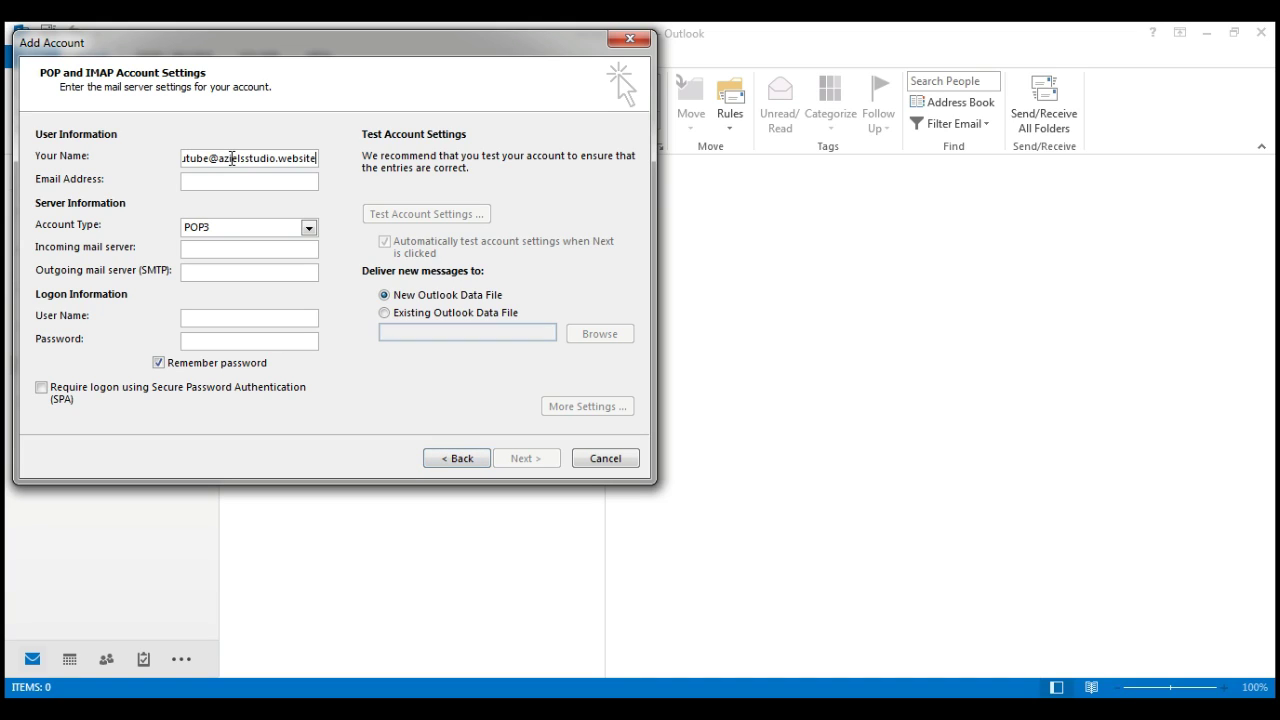
pyautogui.click(232, 183)
pyautogui.hotkey('ctrl', 'v')
# Step: Replace the content of the Your Name field with Aziels Technologies
pyautogui.click(214, 163)
pyautogui.press('BackSpace')
pyautogui.press('BackSpace')
pyautogui.press('BackSpace')
pyautogui.press('BackSpace')
pyautogui.press('BackSpace')
pyautogui.press('BackSpace')
pyautogui.press('BackSpace')
pyautogui.press('BackSpace')
pyautogui.press('BackSpace')
pyautogui.press('BackSpace')
pyautogui.press('BackSpace')
pyautogui.press('BackSpace')
pyautogui.press('BackSpace')
pyautogui.press('BackSpace')
pyautogui.press('BackSpace')
pyautogui.press('BackSpace')
pyautogui.press('BackSpace')
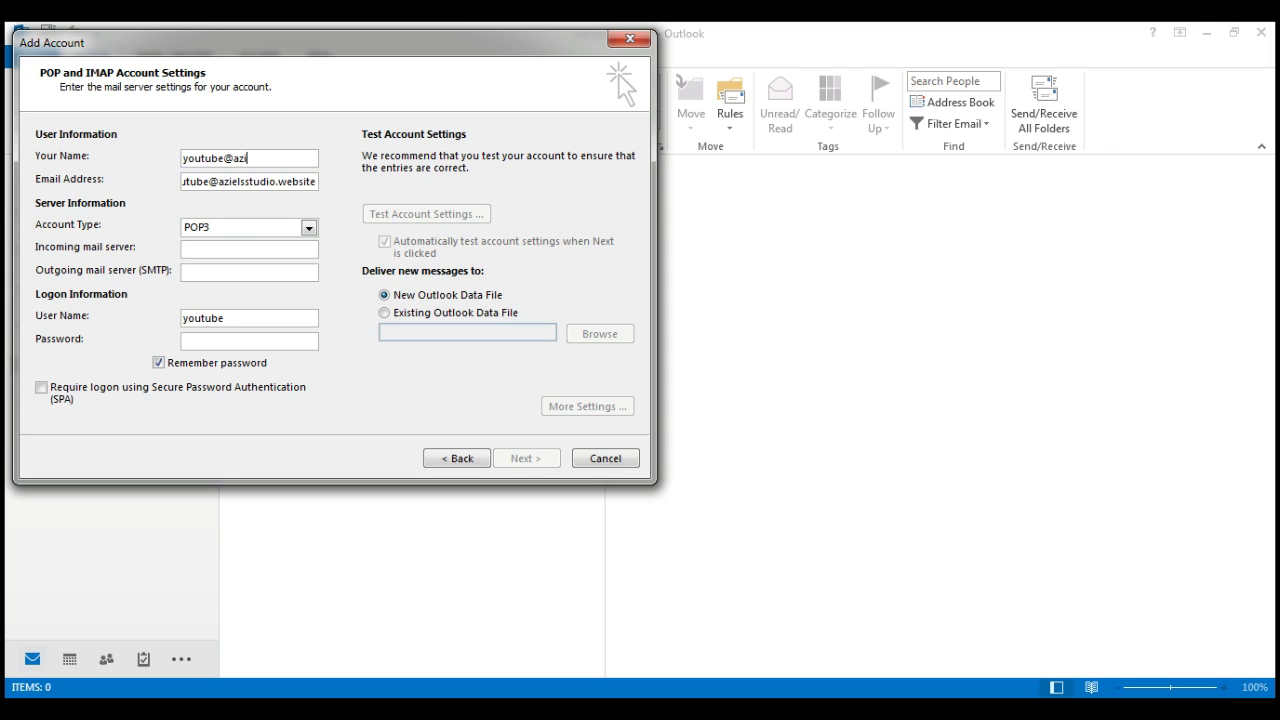
pyautogui.press('BackSpace')
pyautogui.press('BackSpace')
pyautogui.press('BackSpace')
pyautogui.press('BackSpace')
pyautogui.press('BackSpace')
pyautogui.press('BackSpace')
pyautogui.press('BackSpace')
pyautogui.press('BackSpace')
pyautogui.press('BackSpace')
pyautogui.press('BackSpace')
pyautogui.press('BackSpace')
pyautogui.write('Aziels Technologies')
# Step: Set the incoming mail server to mail.azielsstudio.website, based on the domain of the pasted e-mail address
pyautogui.click(202, 251)
pyautogui.hotkey('ctrl', 'v')
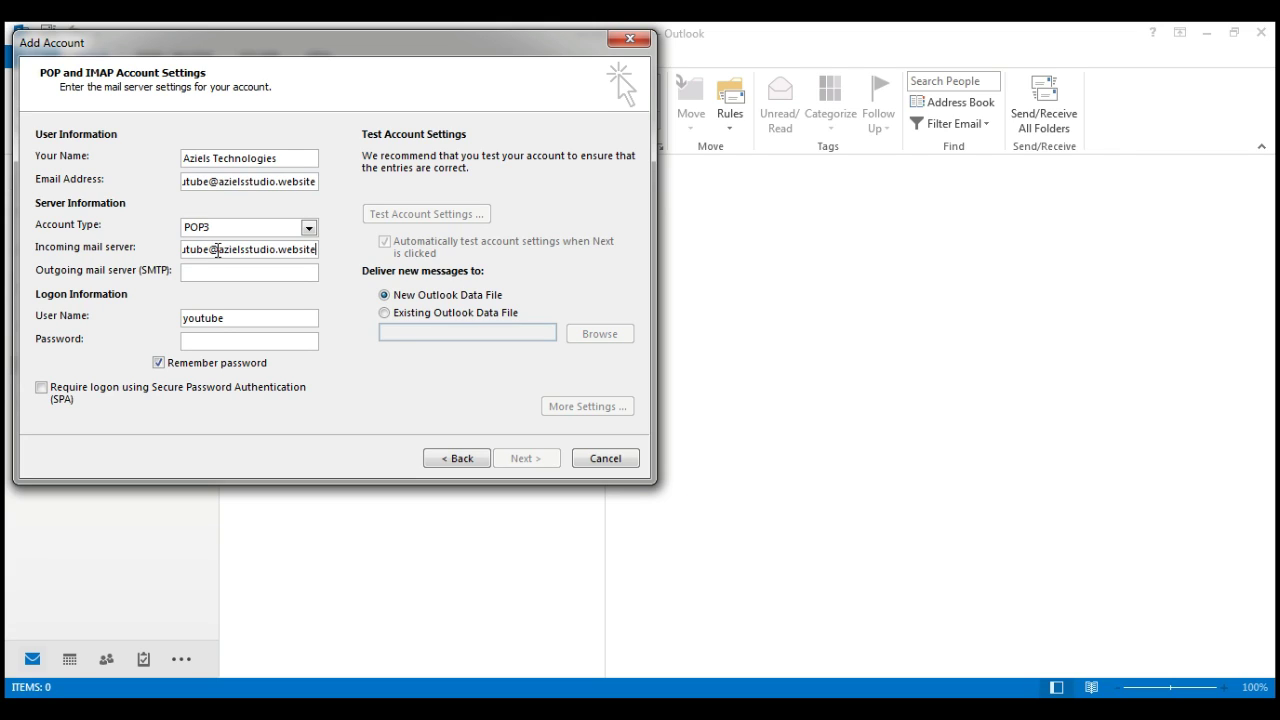
pyautogui.click(216, 251)
pyautogui.doubleClick(217, 250)
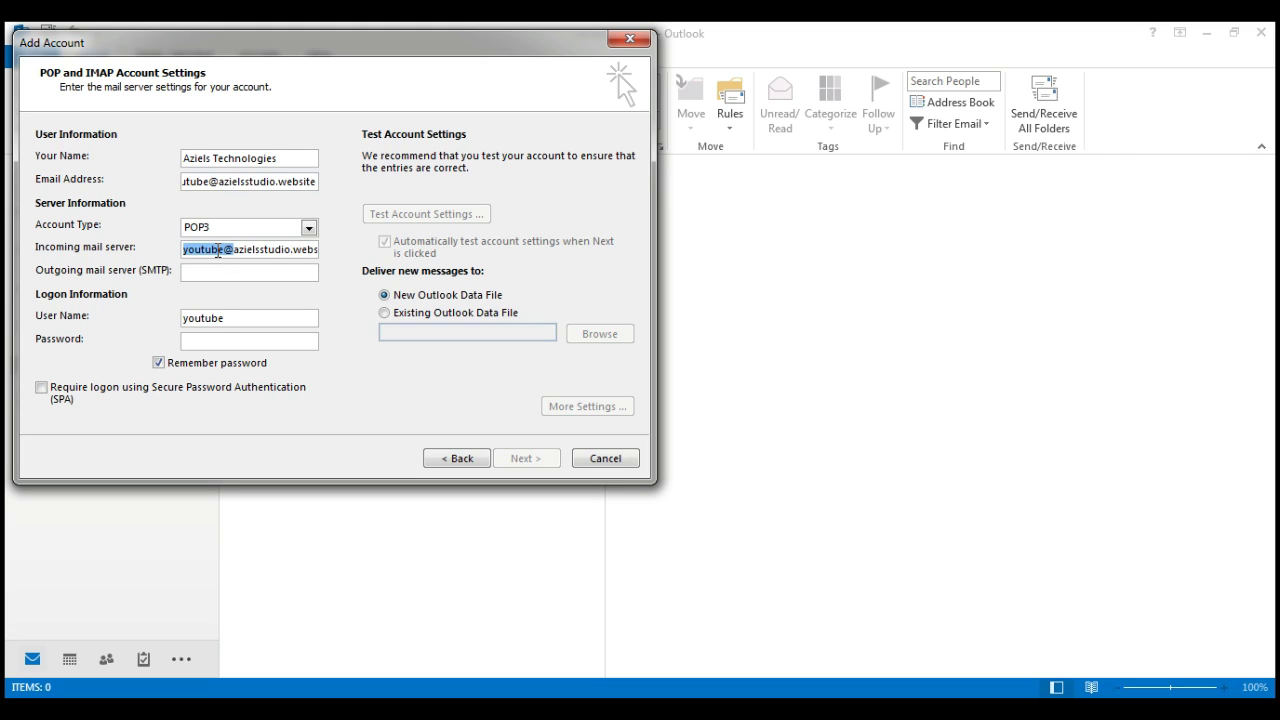
pyautogui.press('BackSpace')
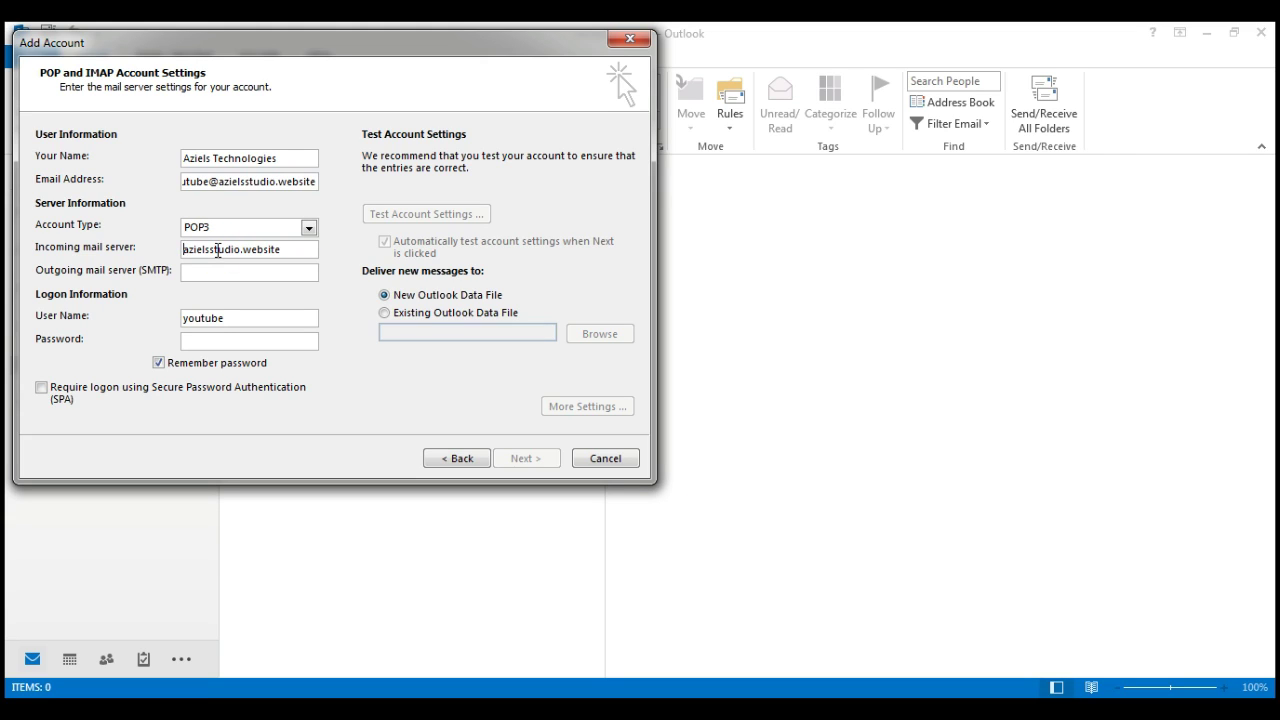
pyautogui.write('mail.')
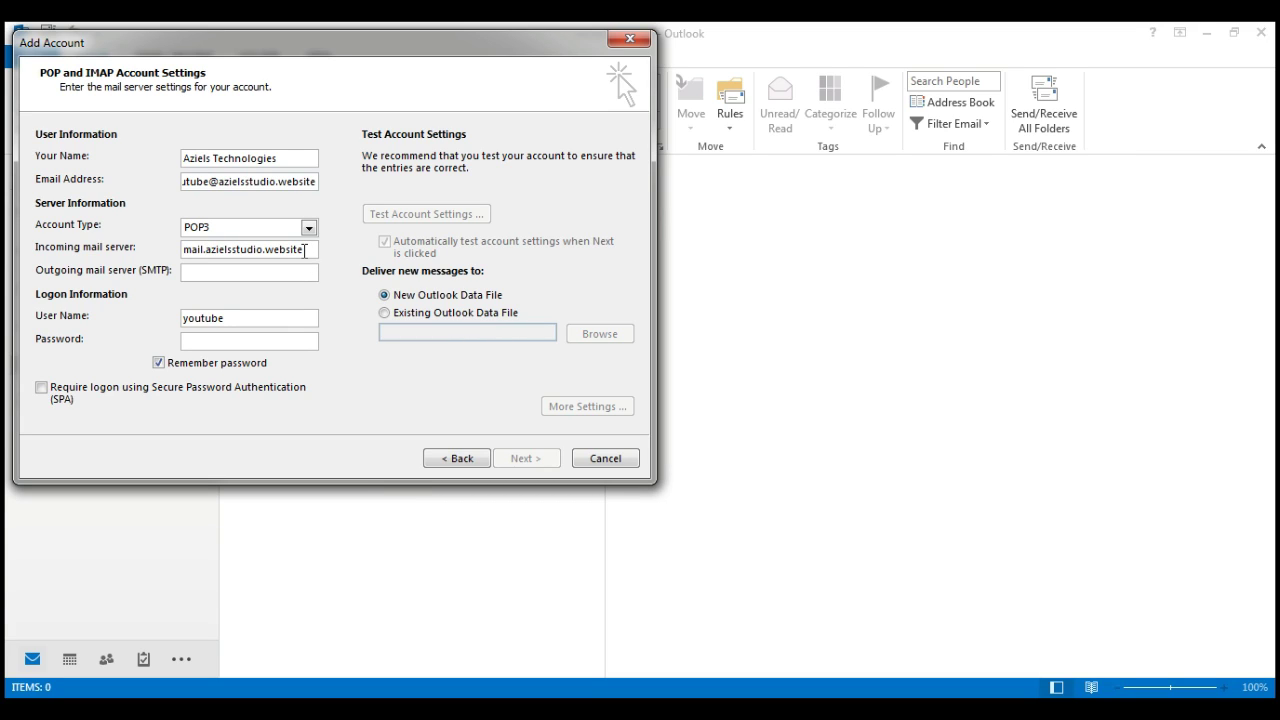
# Step: Set the outgoing mail server (SMTP) to mail.azielsstudio.website, copied from the incoming mail server
pyautogui.click(209, 248)
pyautogui.click(276, 270)
pyautogui.write('mail.')
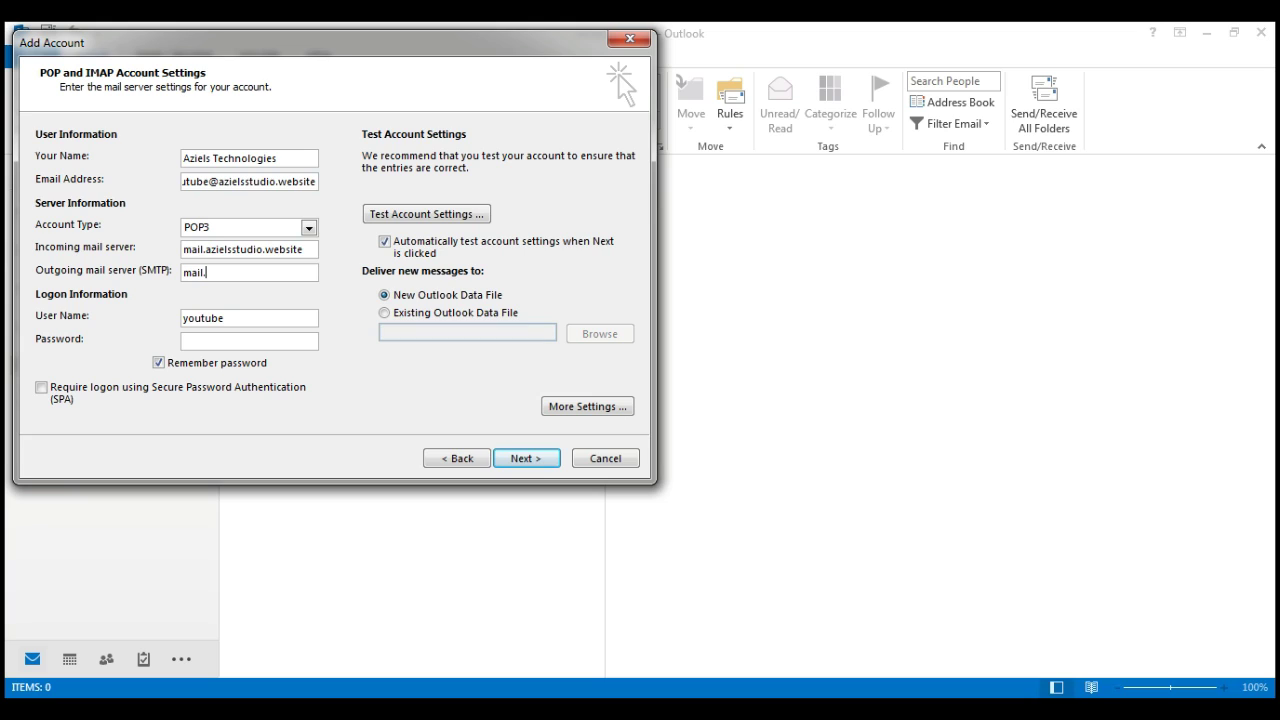
pyautogui.click(309, 251)
pyautogui.doubleClick(302, 251)
pyautogui.hotkey('ctrl', 'c')
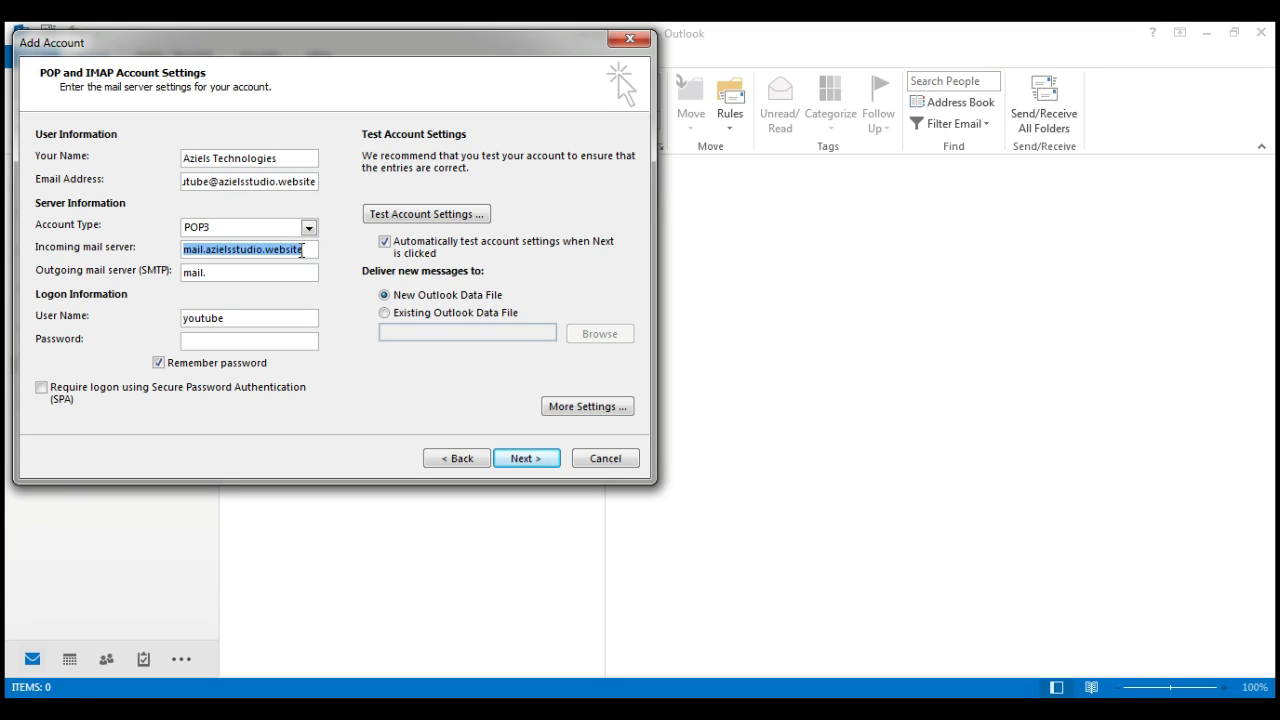
pyautogui.click(301, 268)
pyautogui.doubleClick(301, 268)
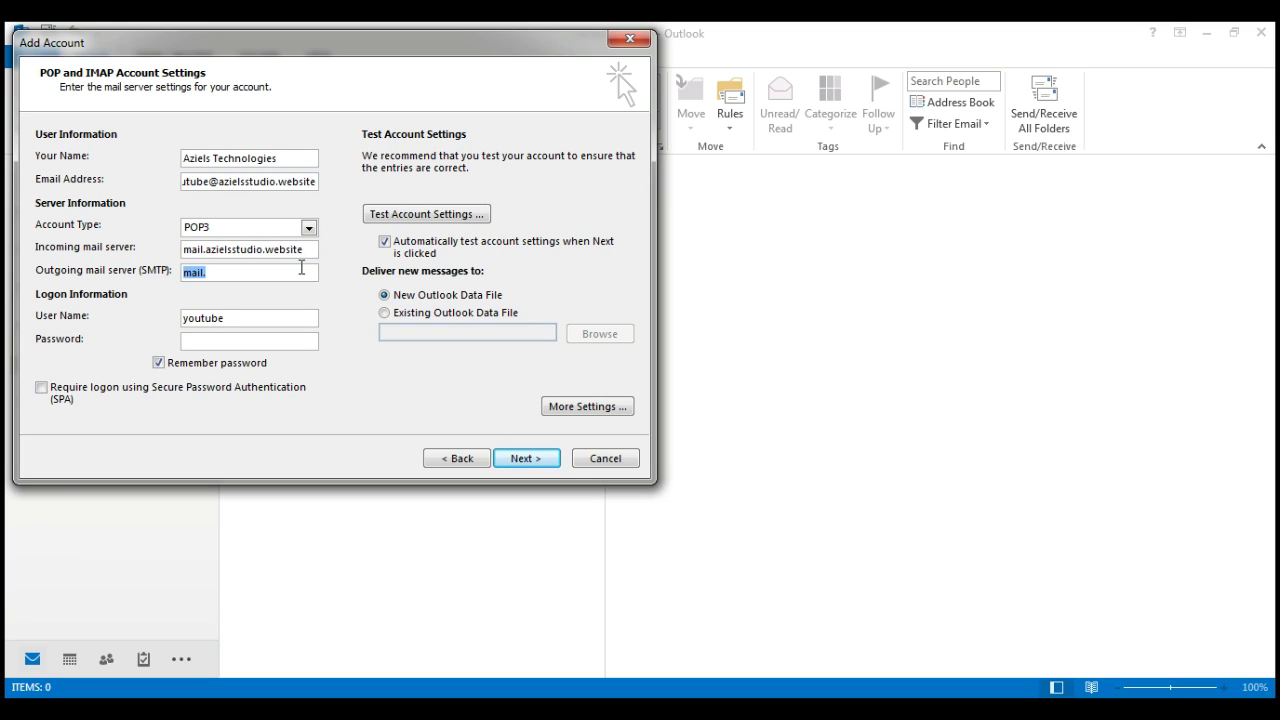
pyautogui.hotkey('ctrl', 'v')
# Step: Set the logon user name to the account's full e-mail address and enter the account password
pyautogui.click(252, 313)
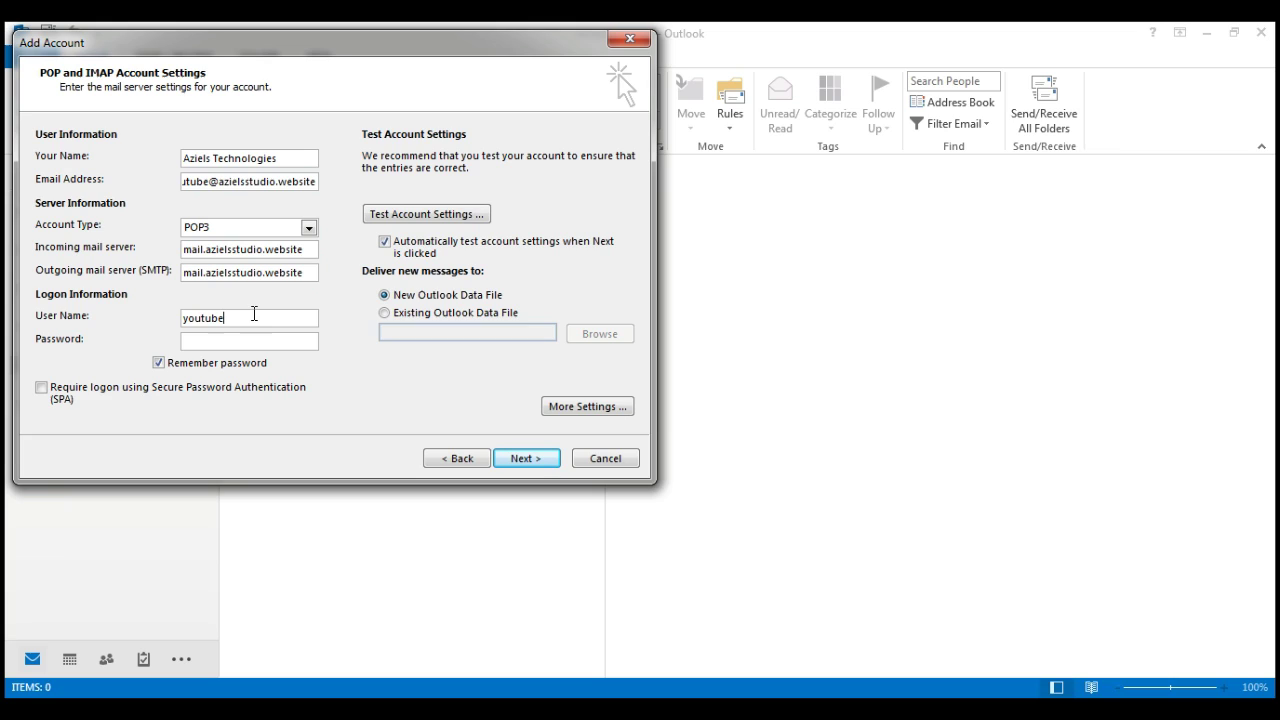
pyautogui.doubleClick(313, 181)
pyautogui.hotkey('ctrl', 'c')
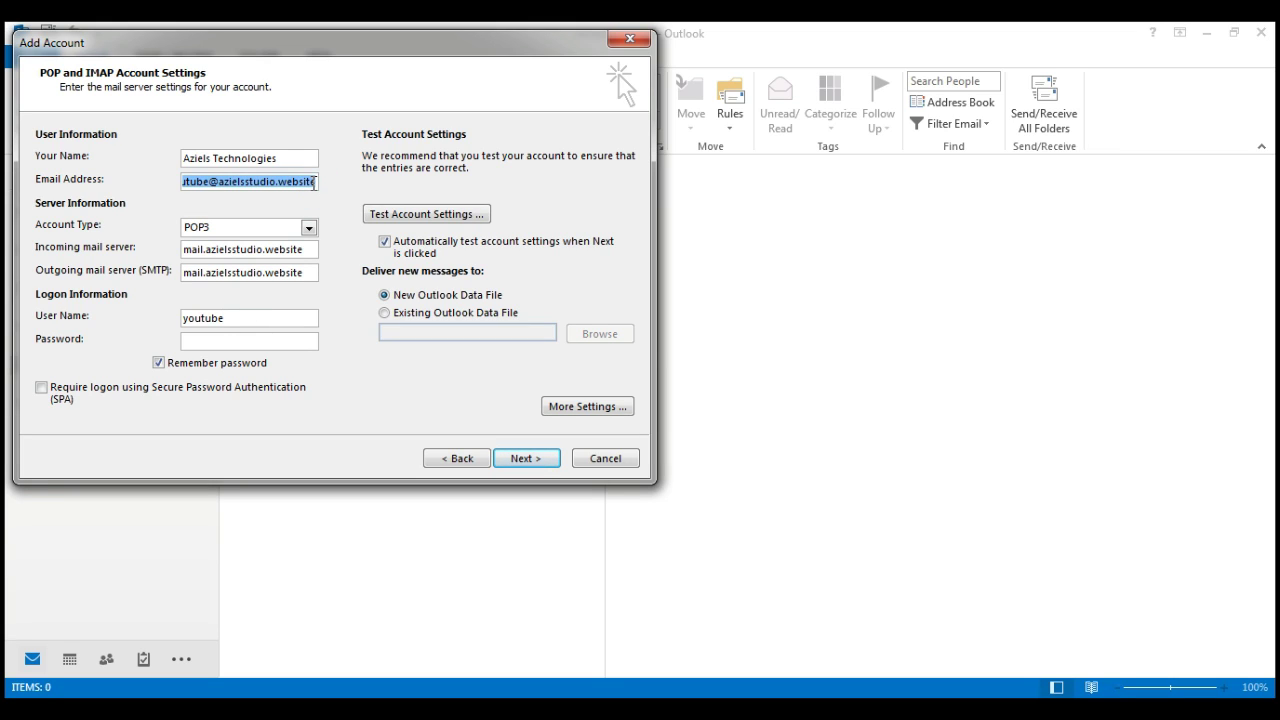
pyautogui.click(284, 325)
pyautogui.doubleClick(284, 325)
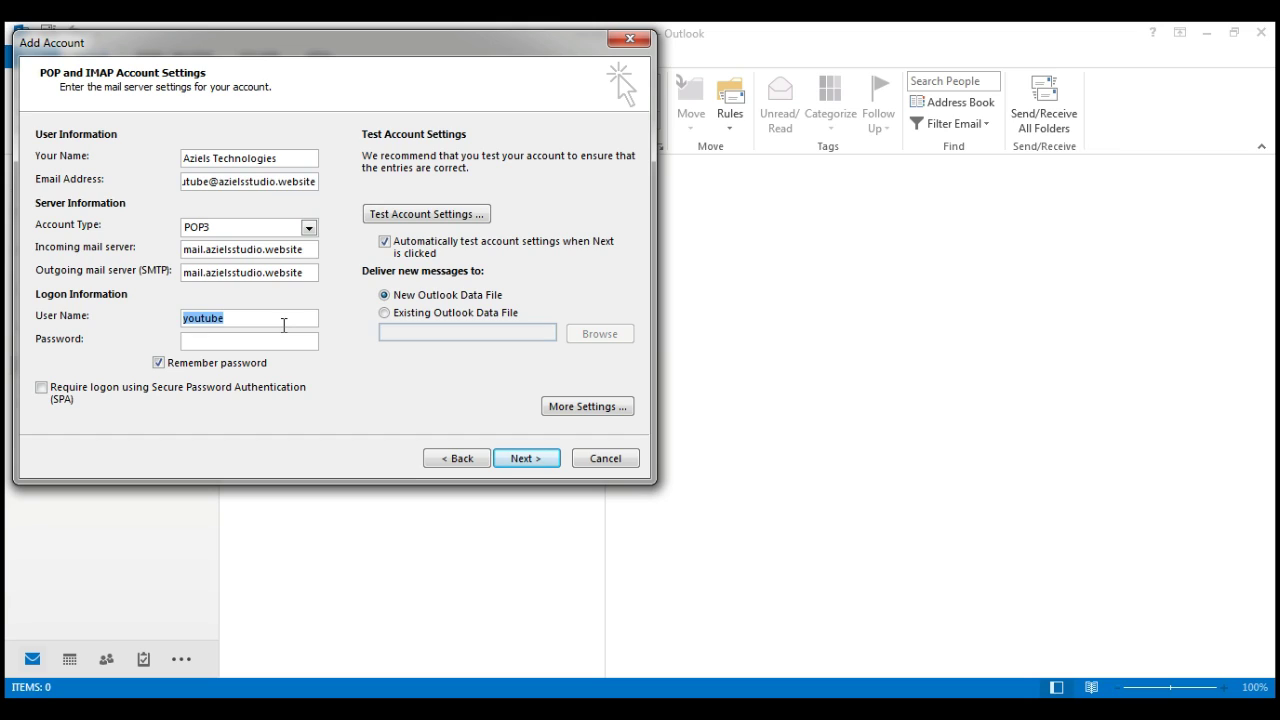
pyautogui.hotkey('ctrl', 'v')
pyautogui.click(264, 338)
pyautogui.write('•••••••••')
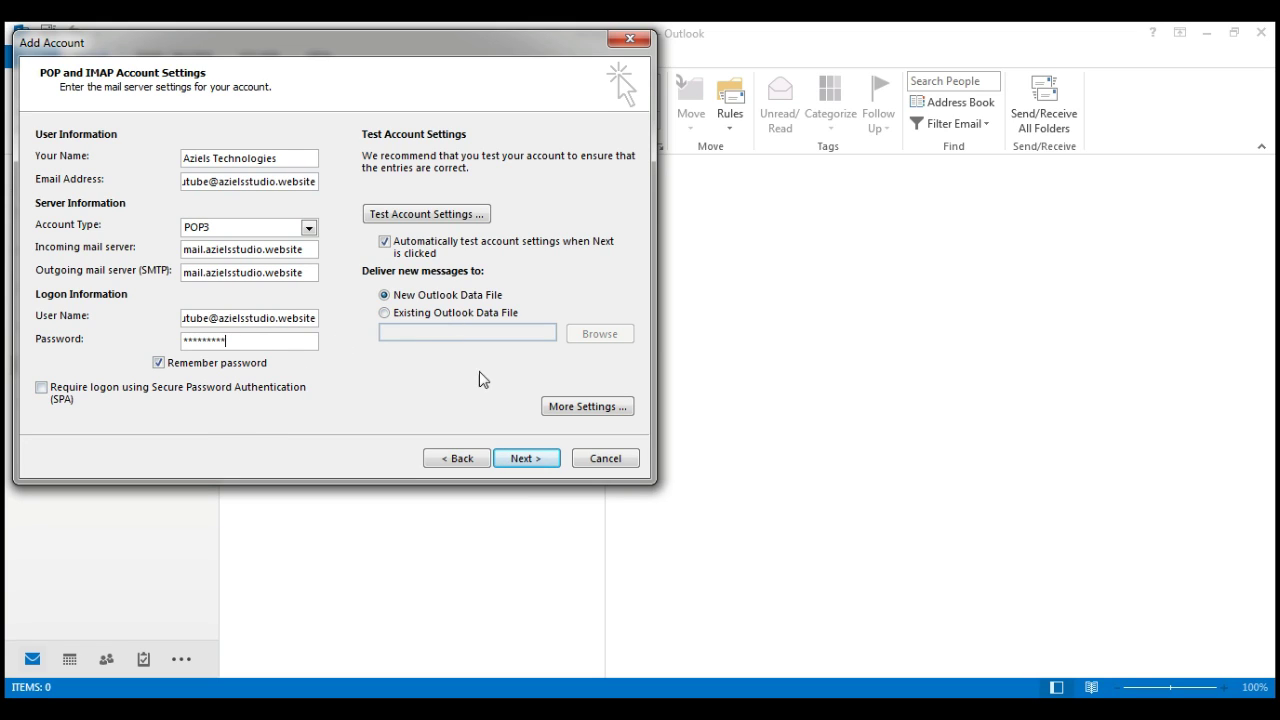
# Step: Enable authentication for the outgoing server (SMTP) in the additional Internet e-mail settings
pyautogui.click(582, 408)
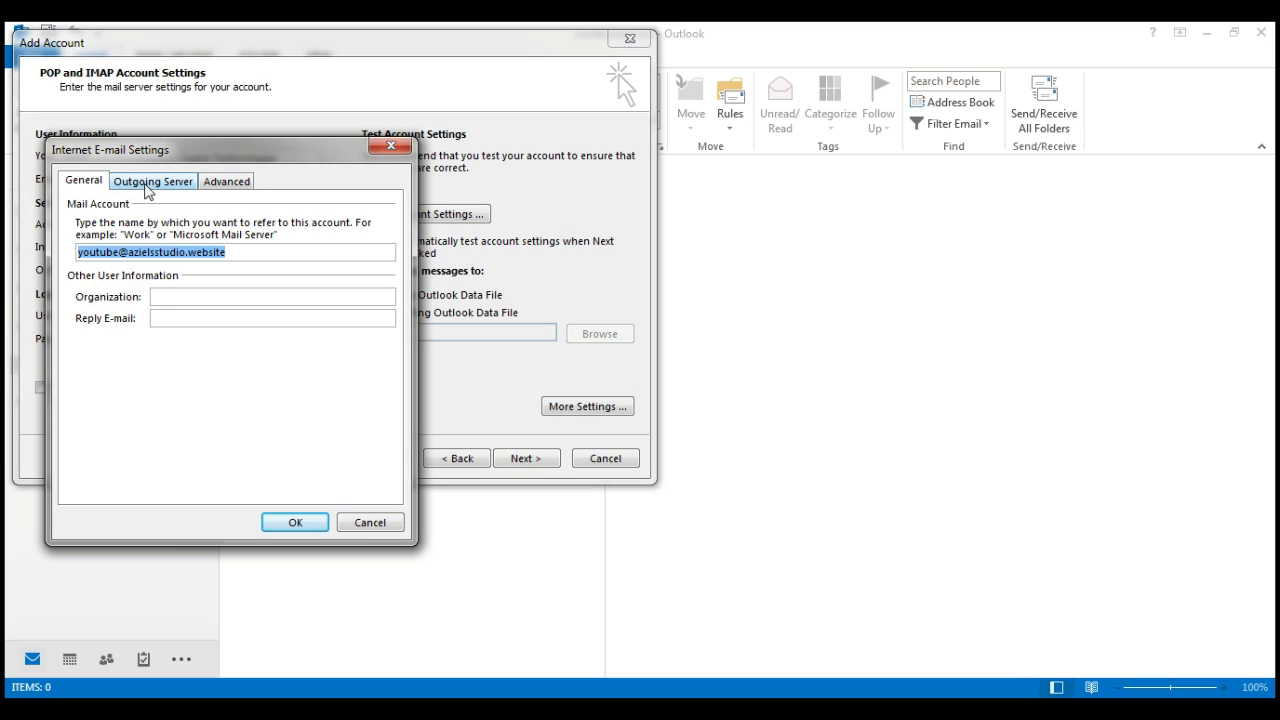
pyautogui.click(150, 185)
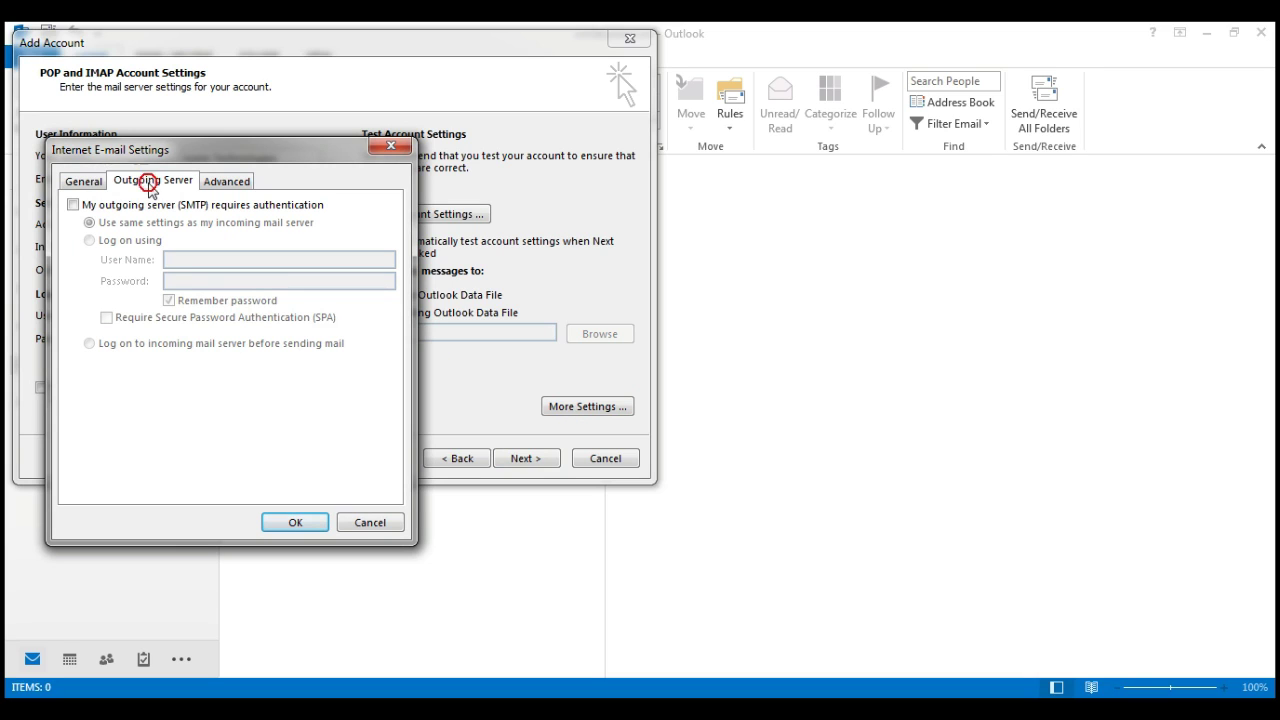
pyautogui.click(74, 206)
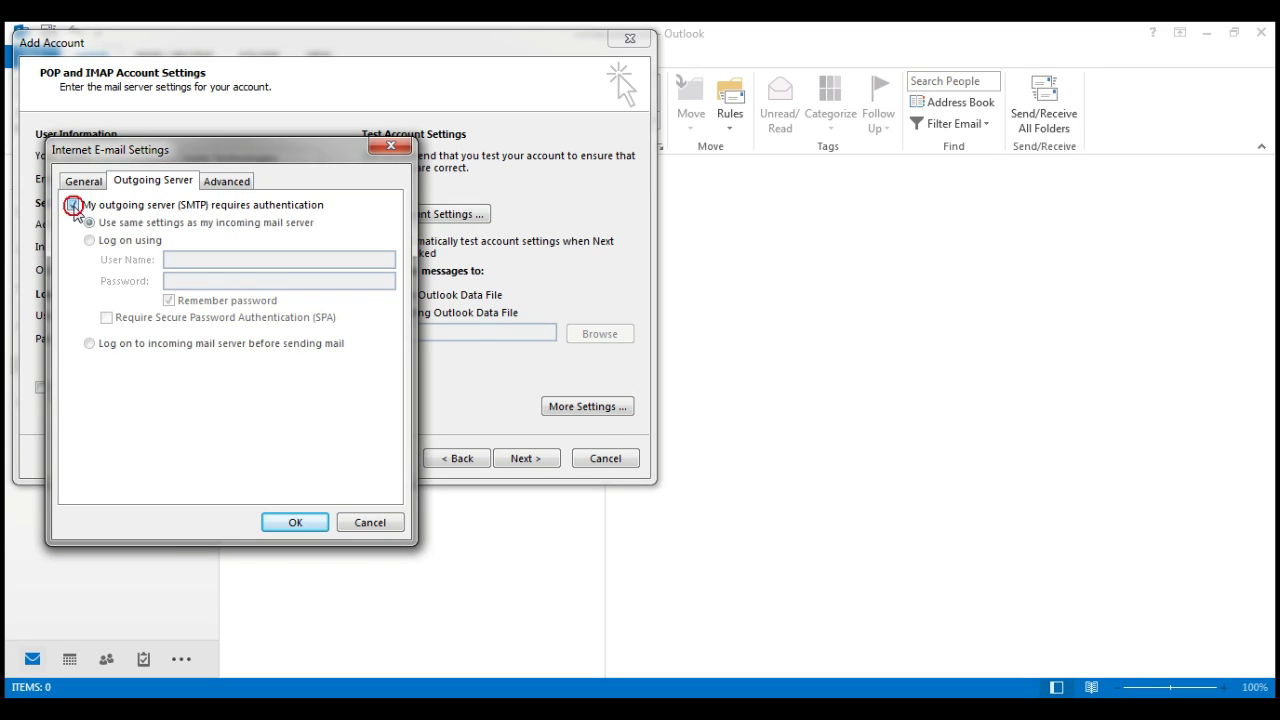
# Step: Set the outgoing server (SMTP) port to 26 and keep None as its encrypted connection type
pyautogui.click(221, 183)
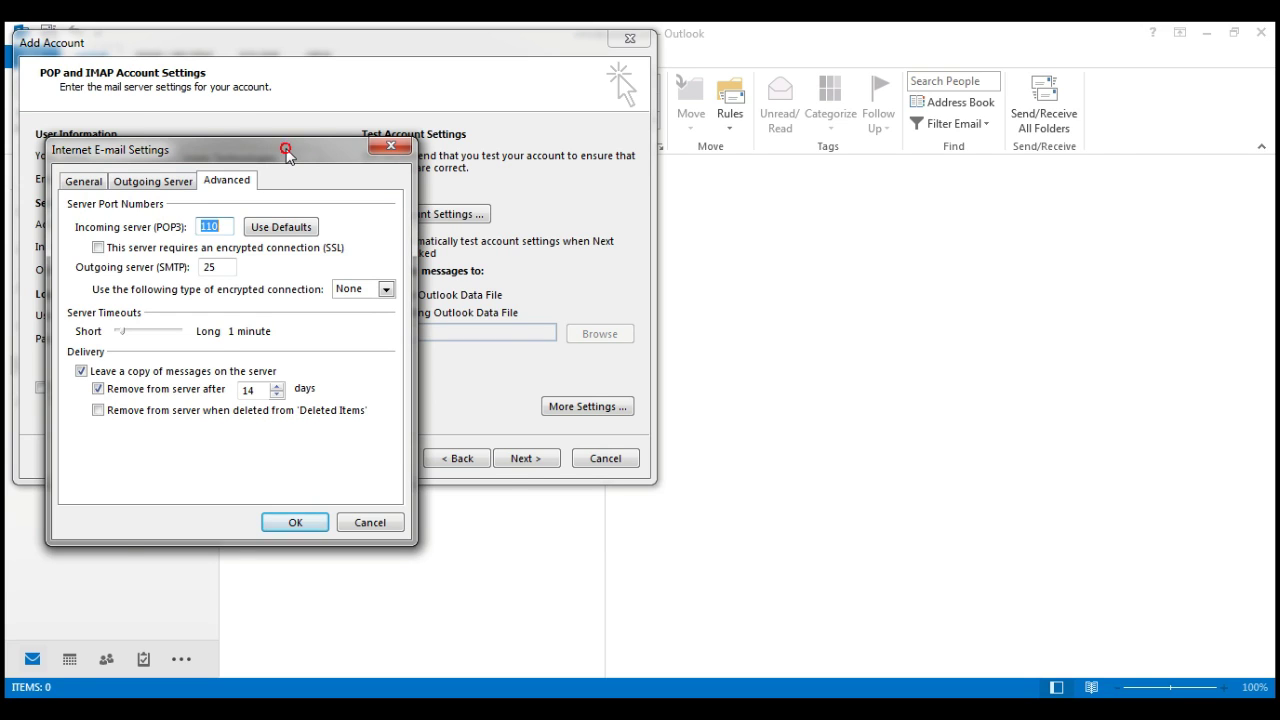
pyautogui.moveTo(288, 155); pyautogui.dragTo(466, 188)
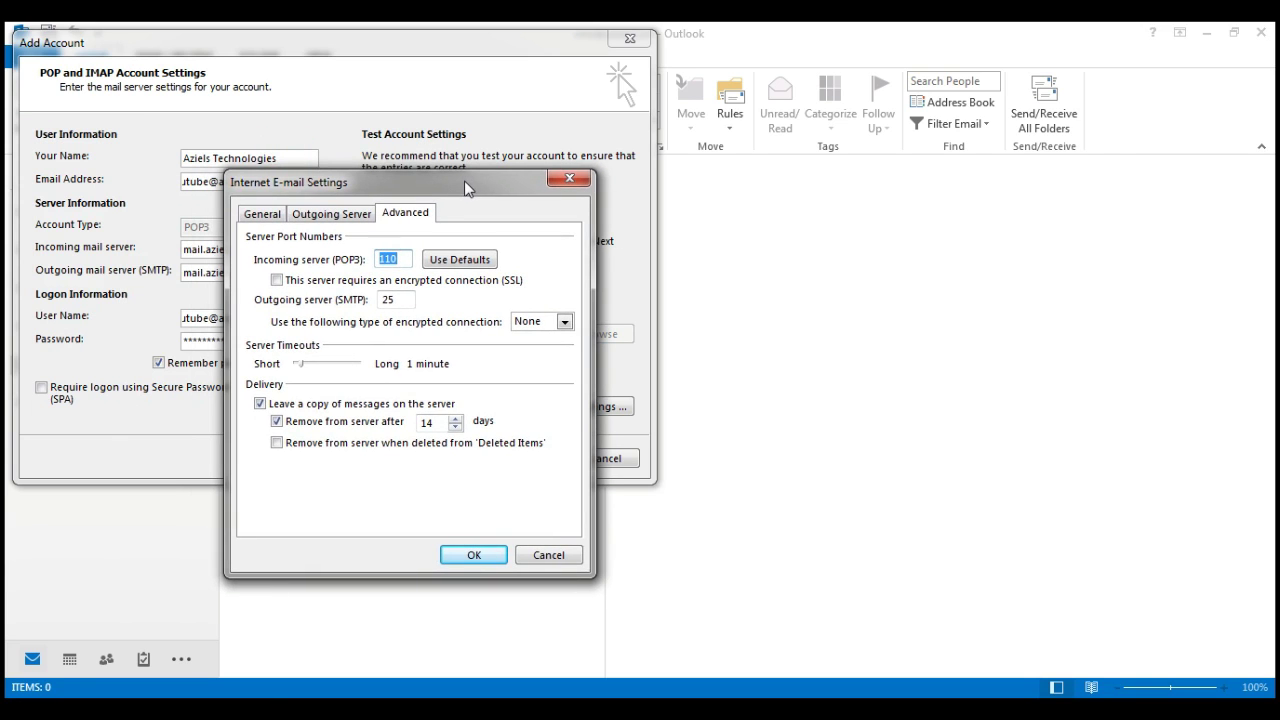
pyautogui.click(396, 305)
pyautogui.press('BackSpace')
pyautogui.write('6')
pyautogui.click(564, 323)
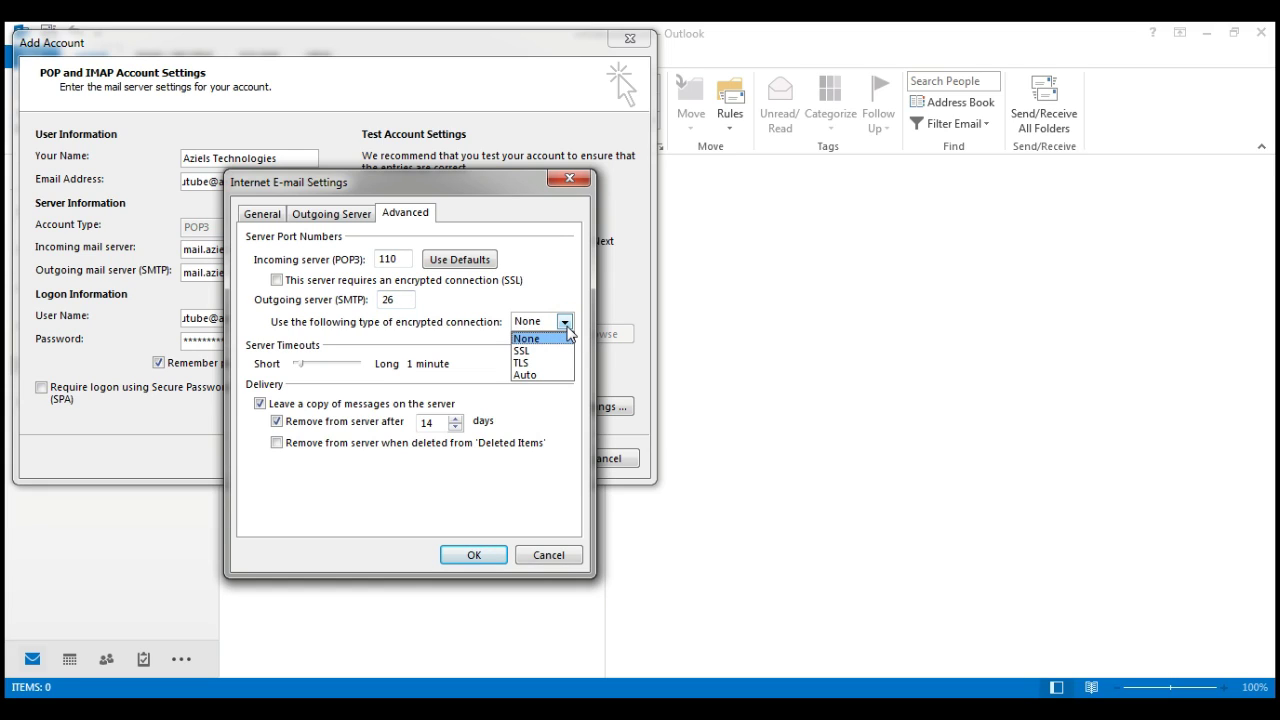
pyautogui.click(566, 325)
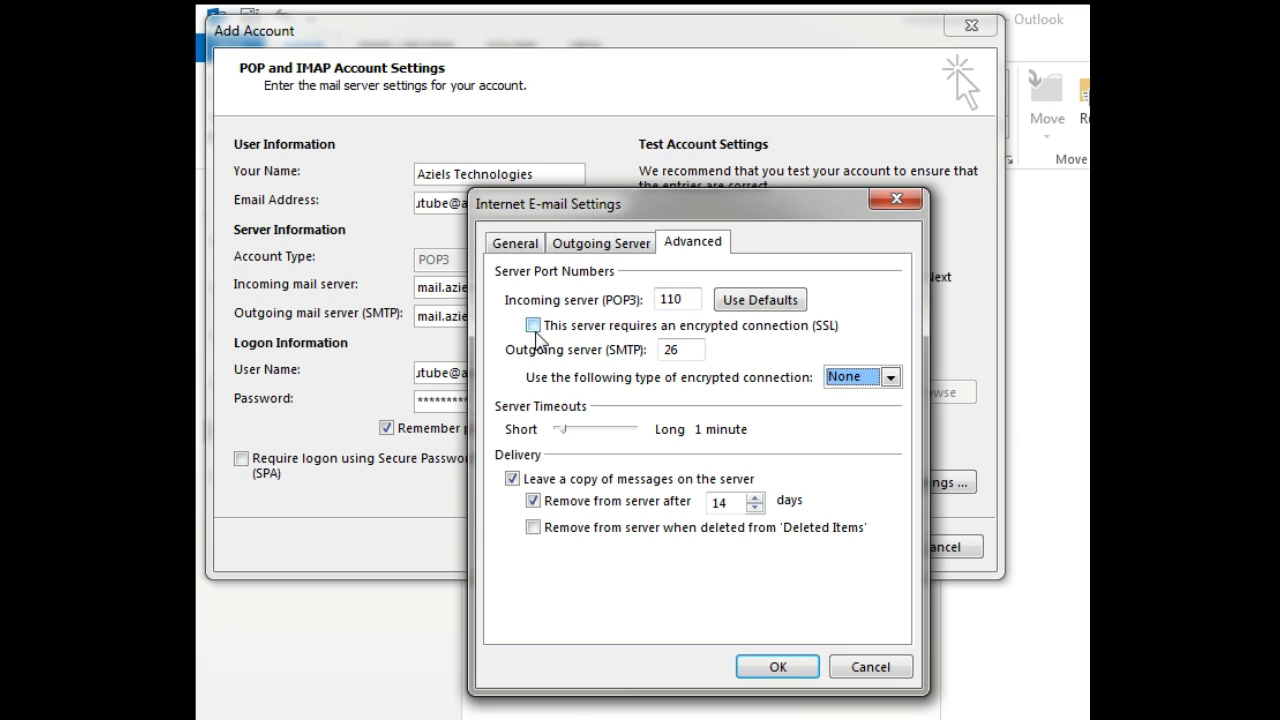
# Step: Require an encrypted connection (SSL) for the incoming POP3 server and review the encryption types offered for the outgoing server
pyautogui.click(533, 327)
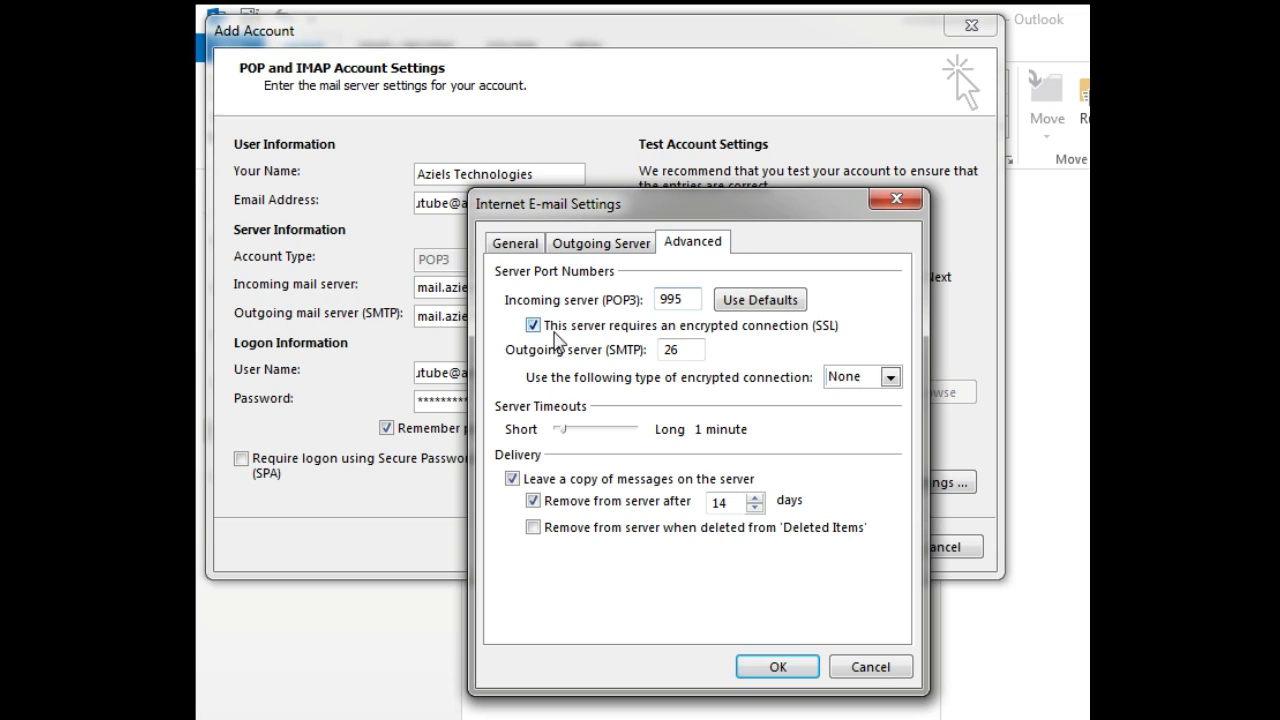
pyautogui.click(532, 327)
pyautogui.click(532, 327)
pyautogui.click(890, 376)
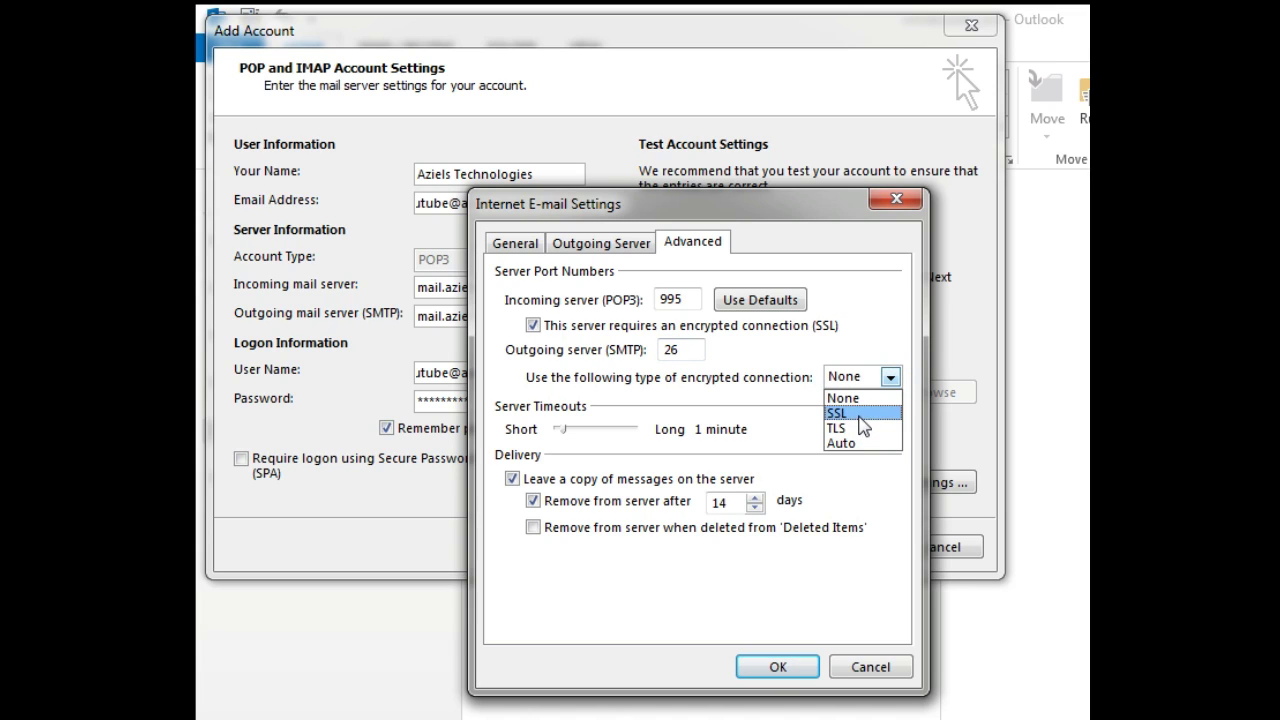
pyautogui.click(879, 332)
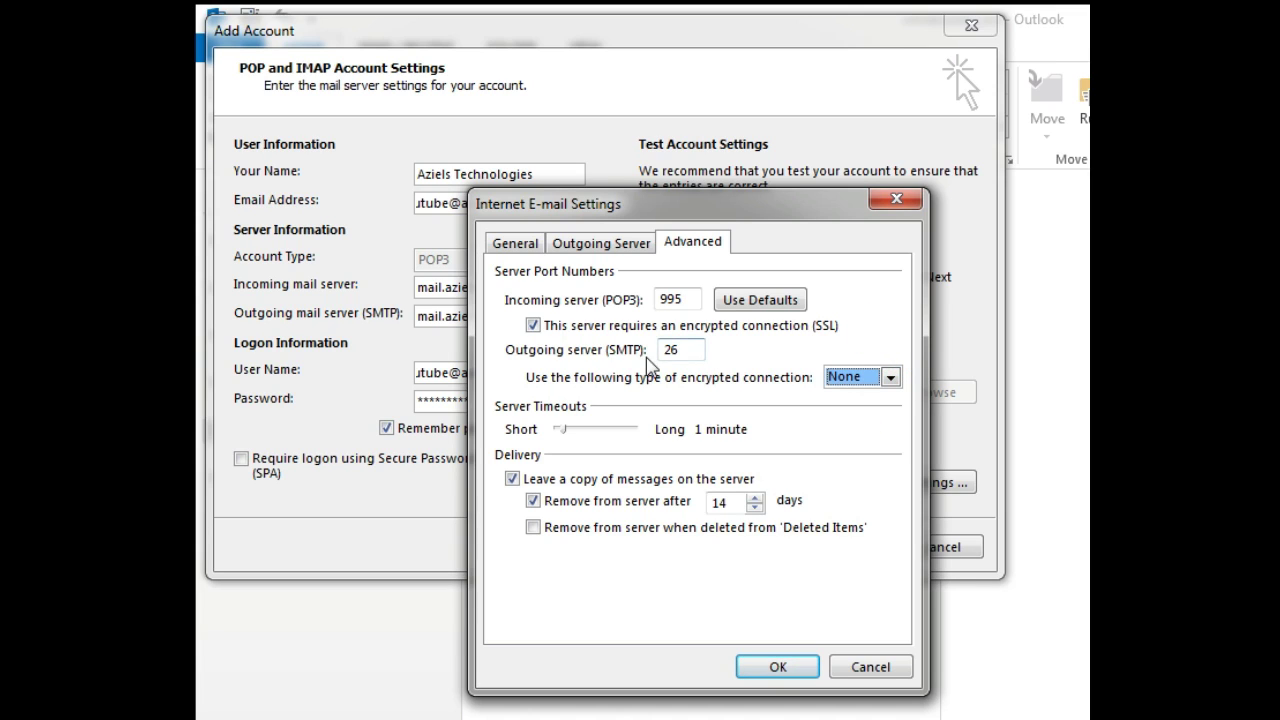
# Step: Turn off the SSL requirement for the incoming POP3 server and the timed removal of messages from the server, then accept the settings
pyautogui.click(533, 326)
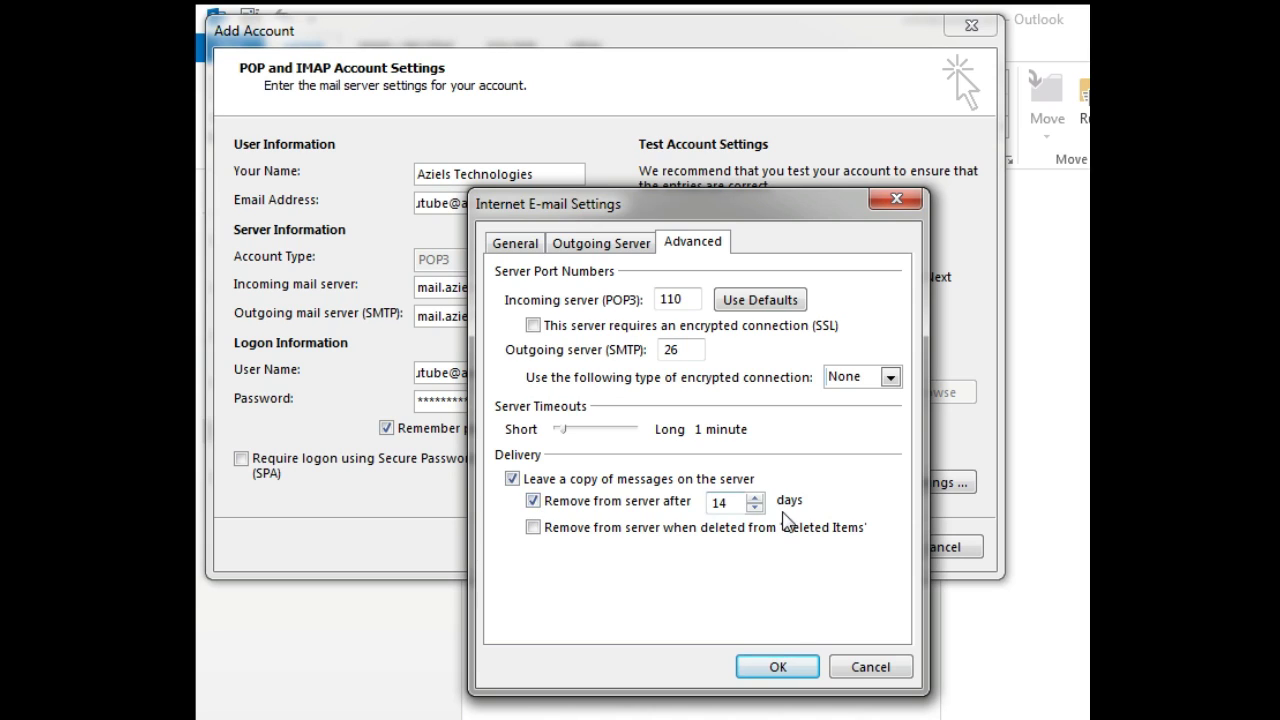
pyautogui.click(756, 507)
pyautogui.click(756, 496)
pyautogui.click(535, 505)
pyautogui.click(535, 505)
pyautogui.click(536, 508)
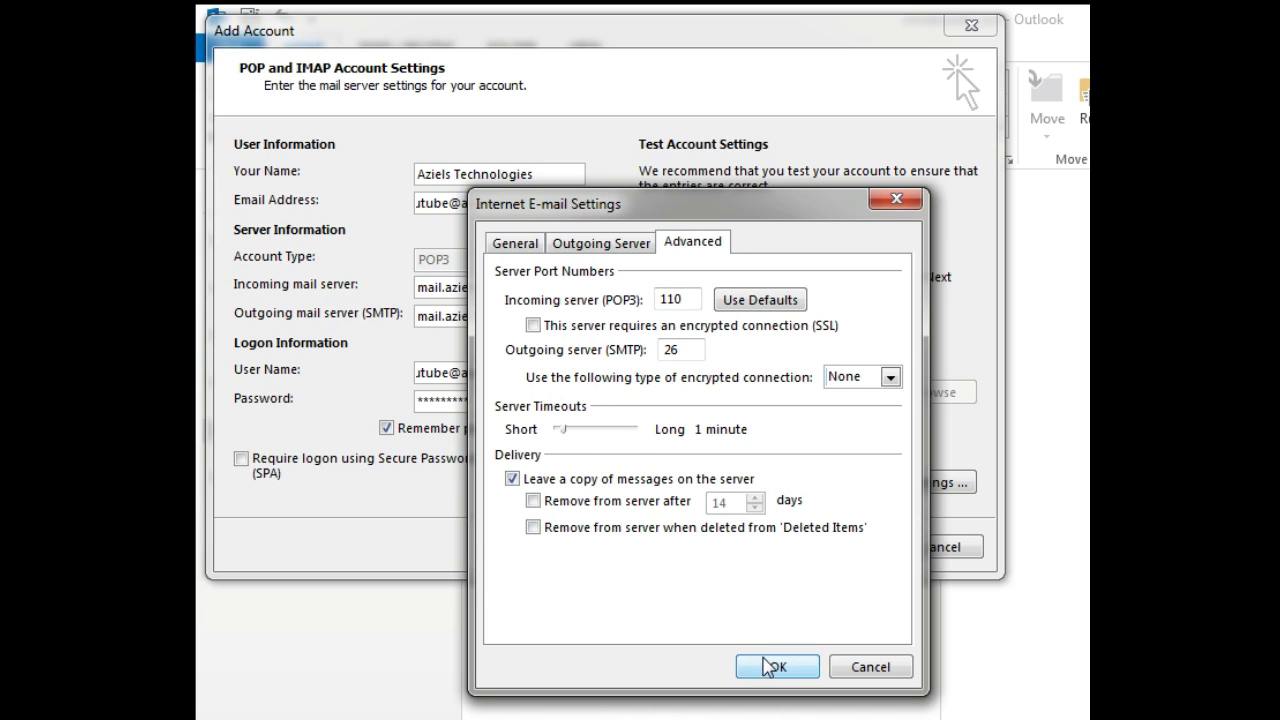
pyautogui.click(768, 667)
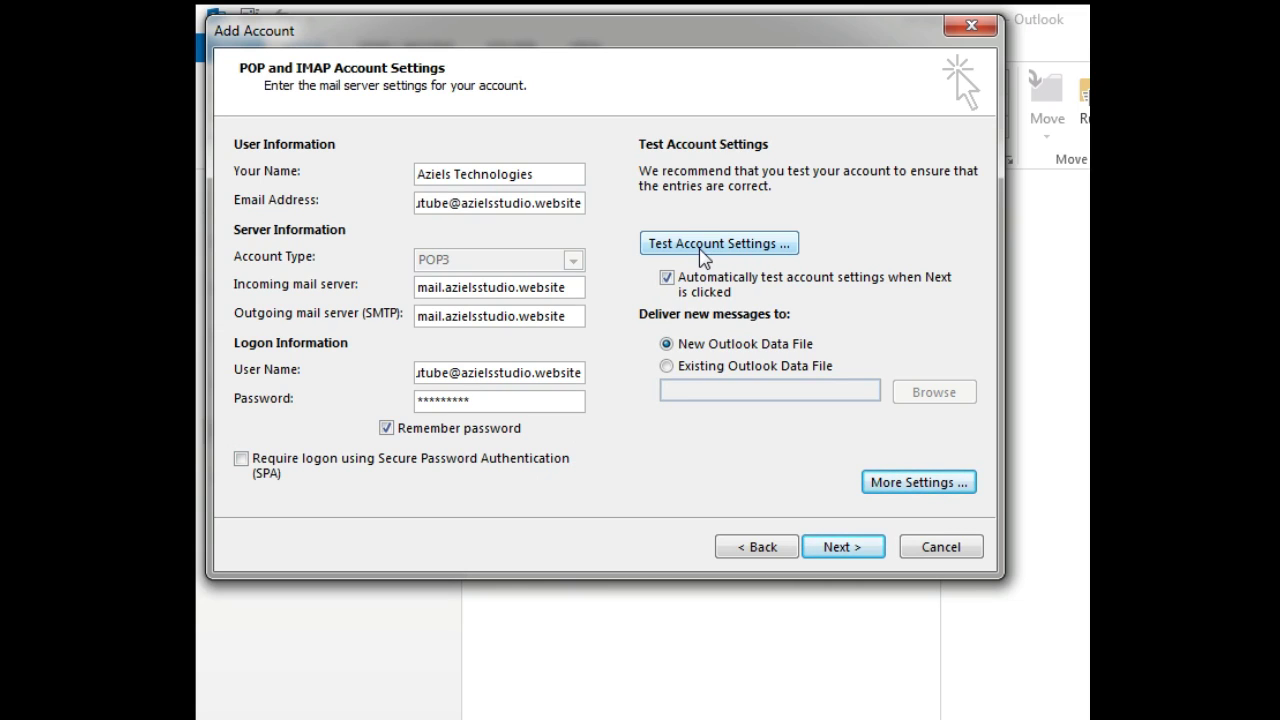
# Step: Test the account settings and finish adding the new account
pyautogui.click(704, 247)
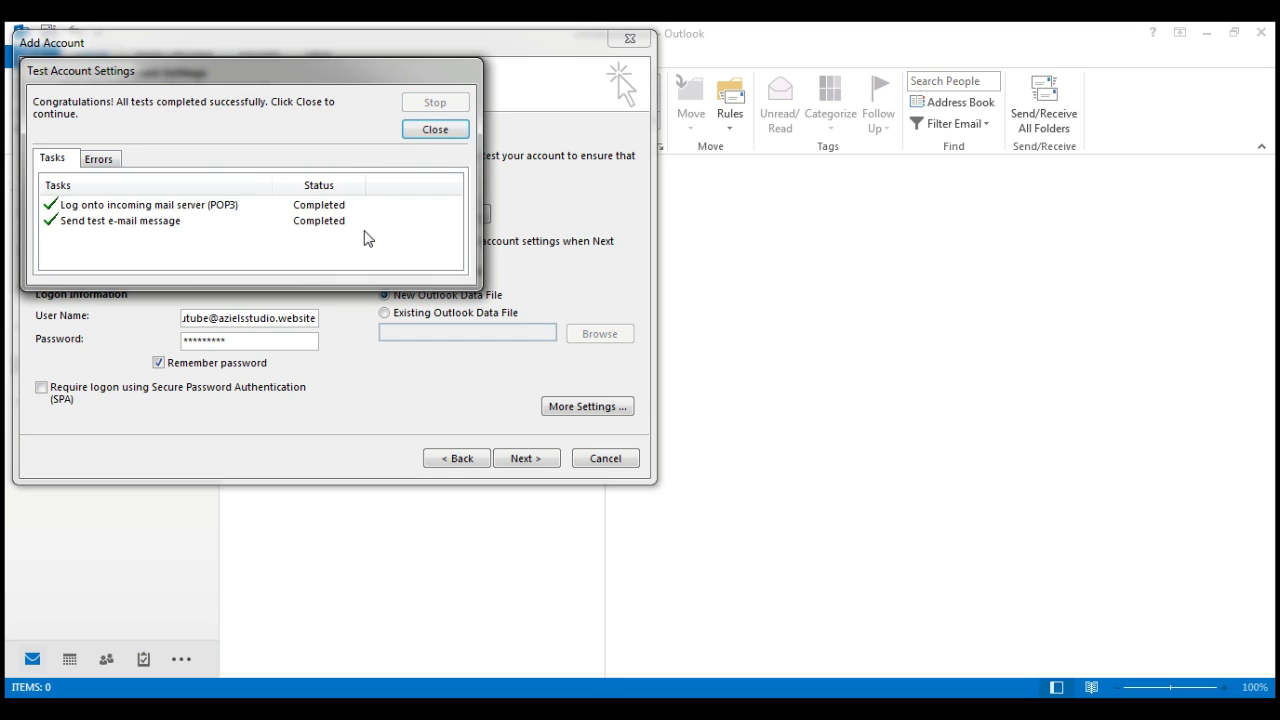
pyautogui.click(434, 130)
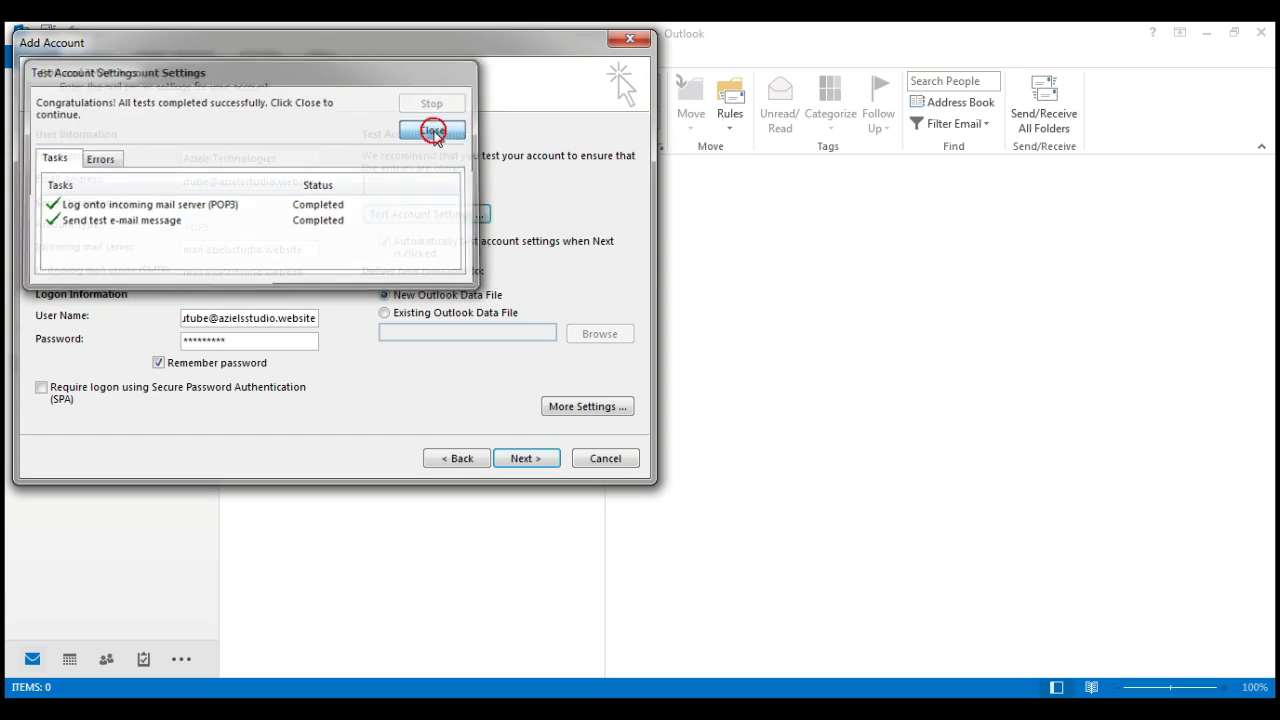
pyautogui.click(512, 459)
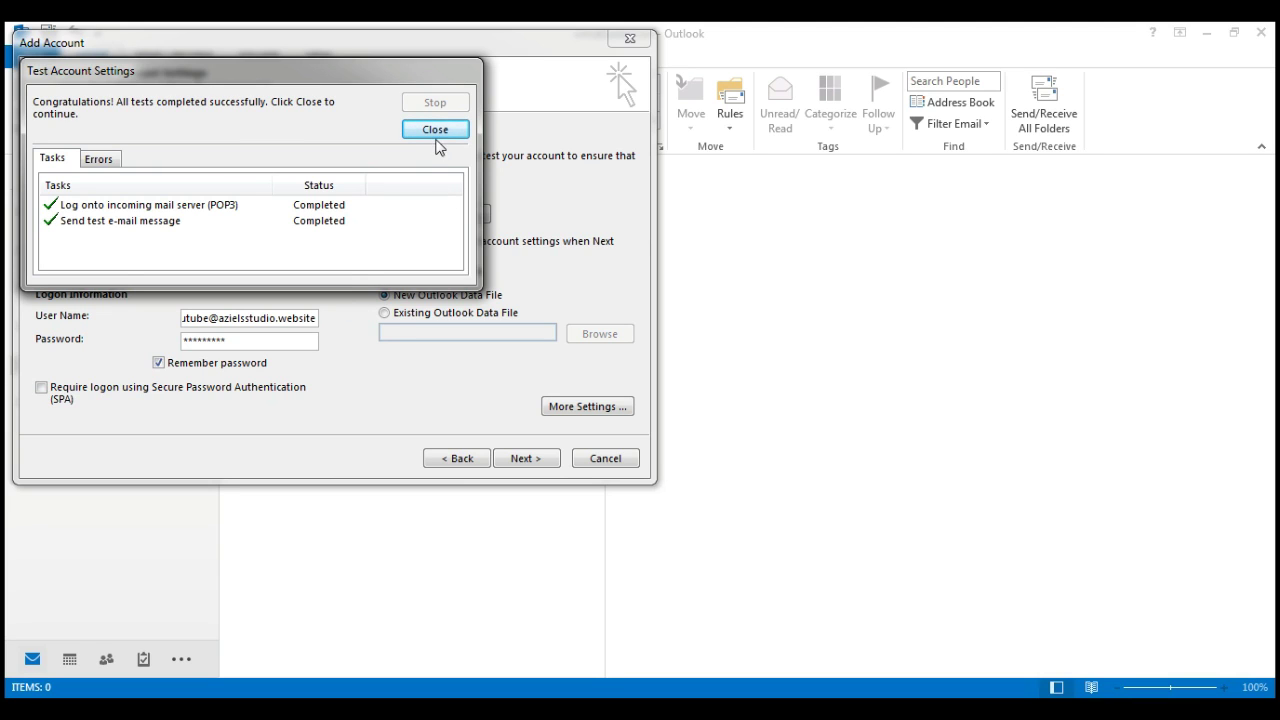
pyautogui.click(436, 134)
pyautogui.press('Return')
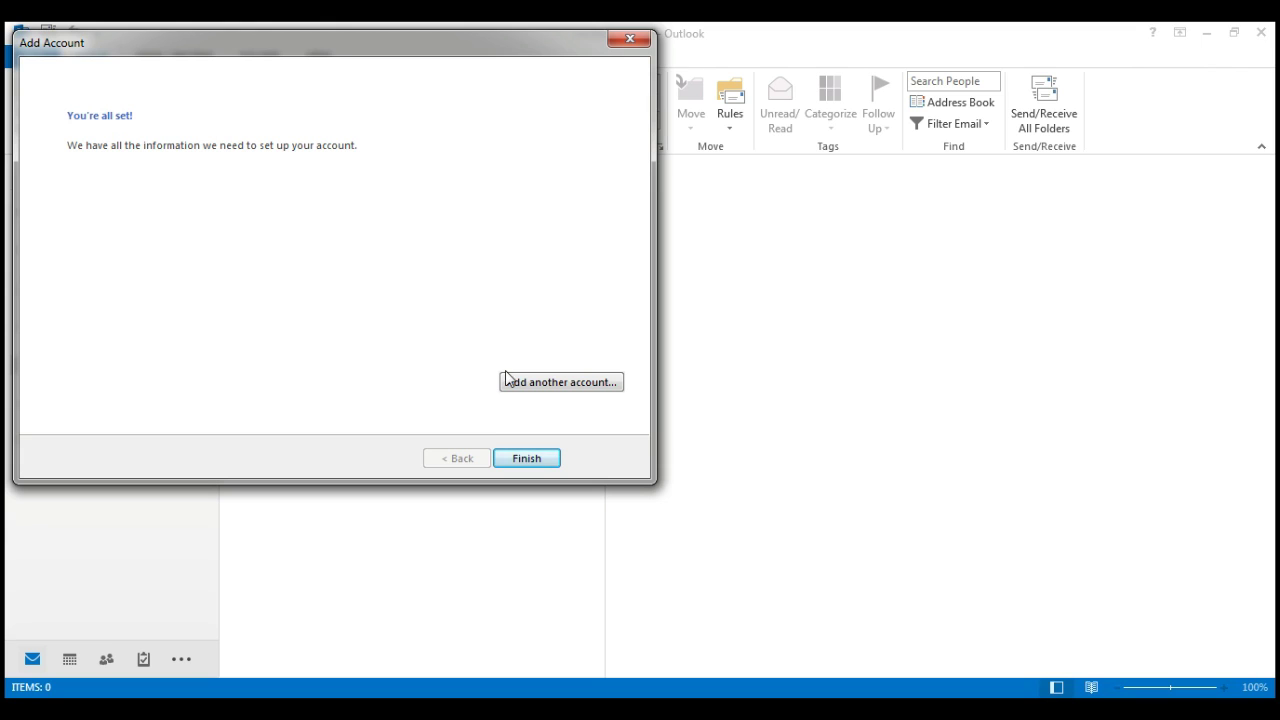
pyautogui.click(520, 457)
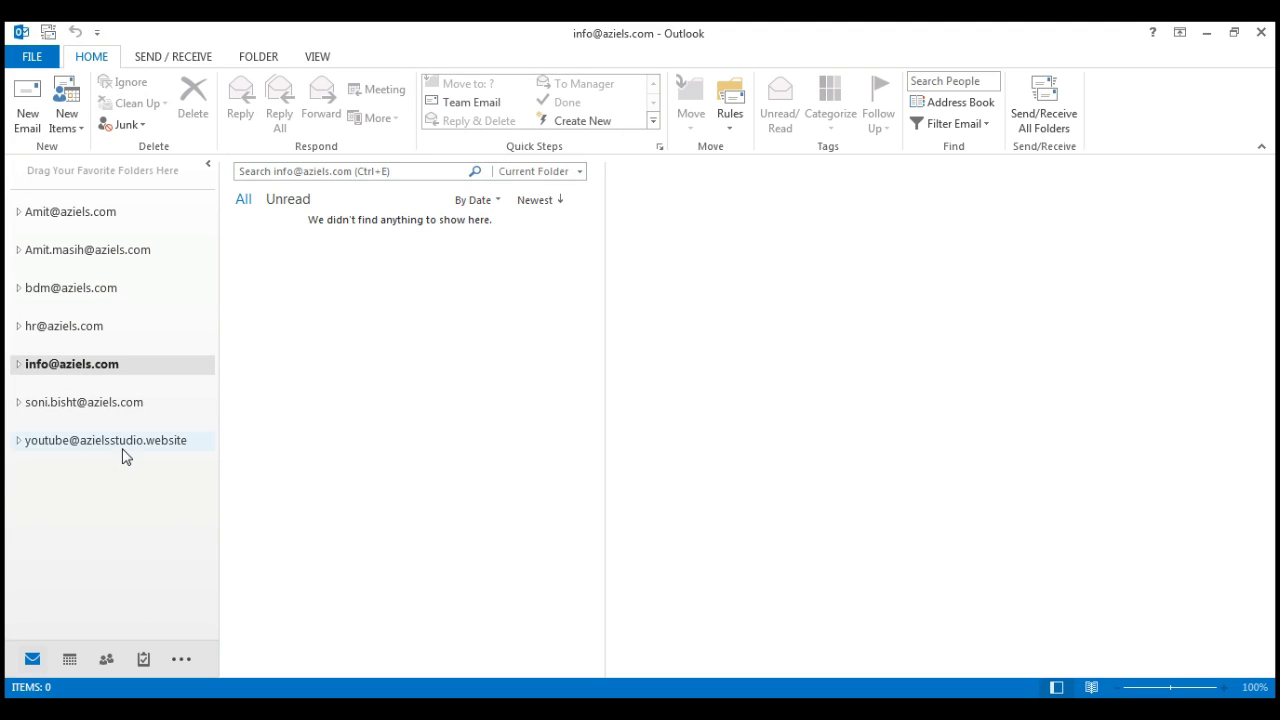
# Step: Open the new account's Inbox and run a send/receive for that account's Inbox only
pyautogui.click(18, 441)
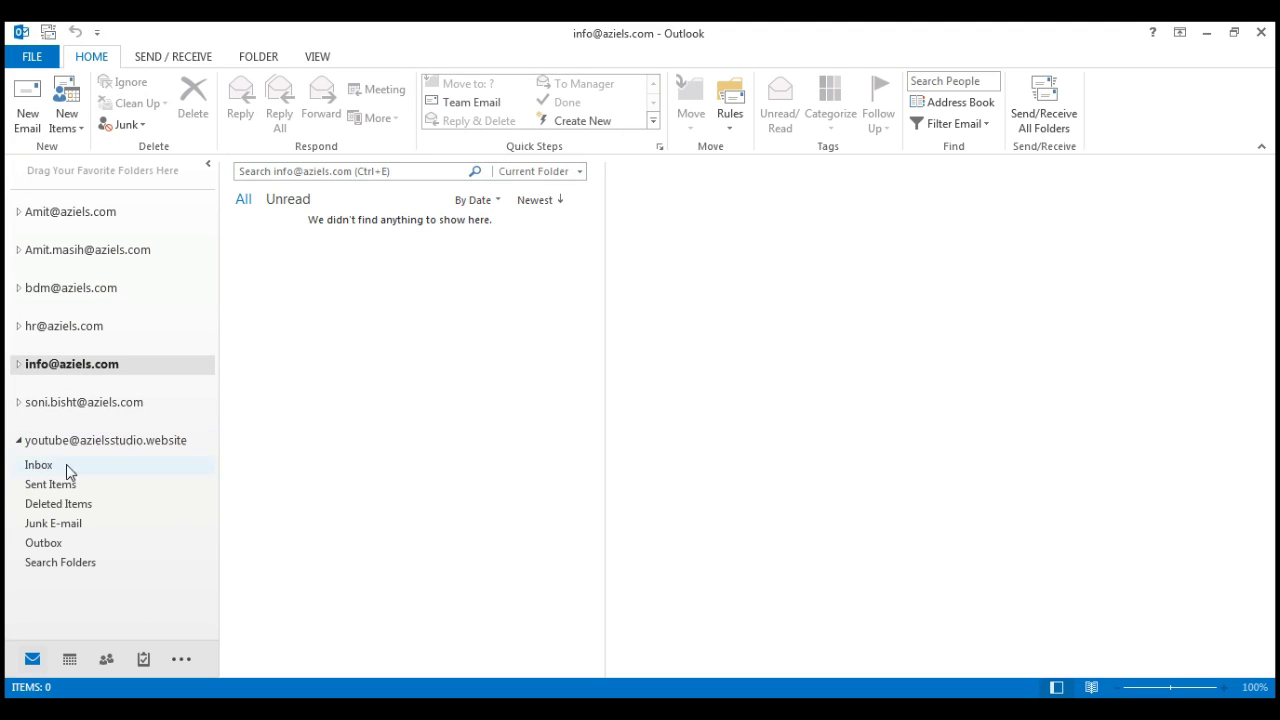
pyautogui.click(40, 465)
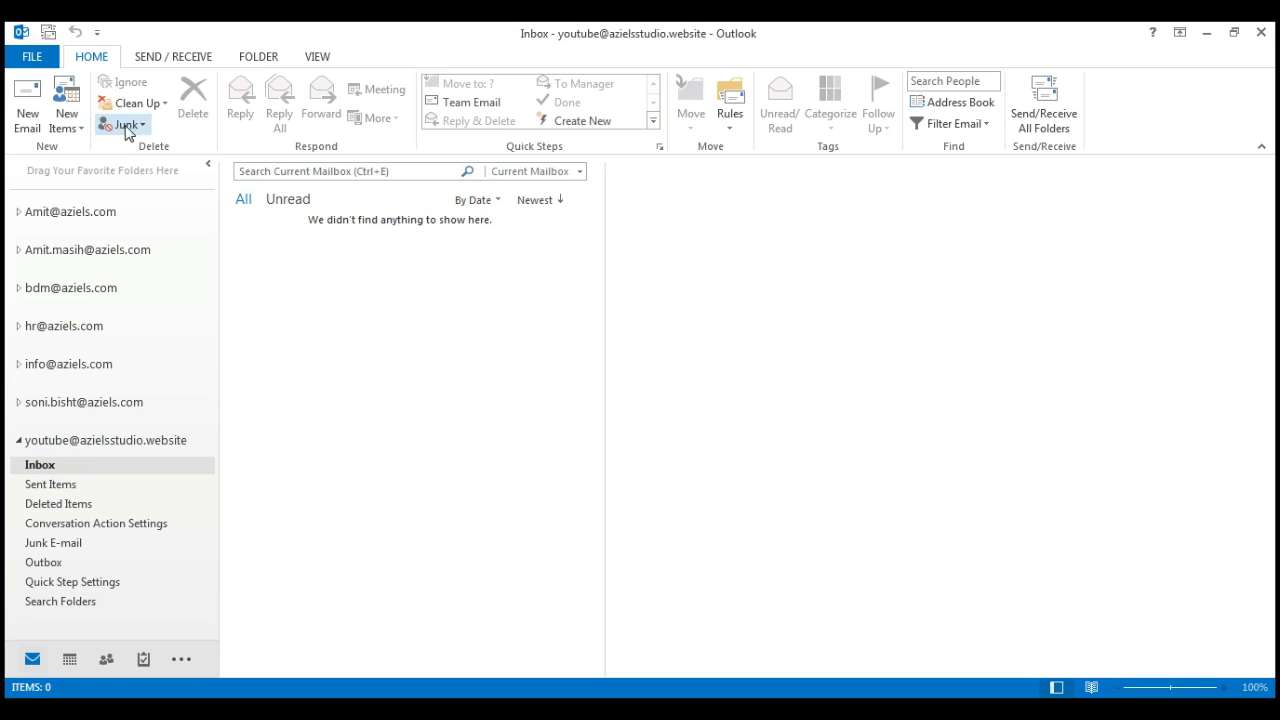
pyautogui.click(150, 57)
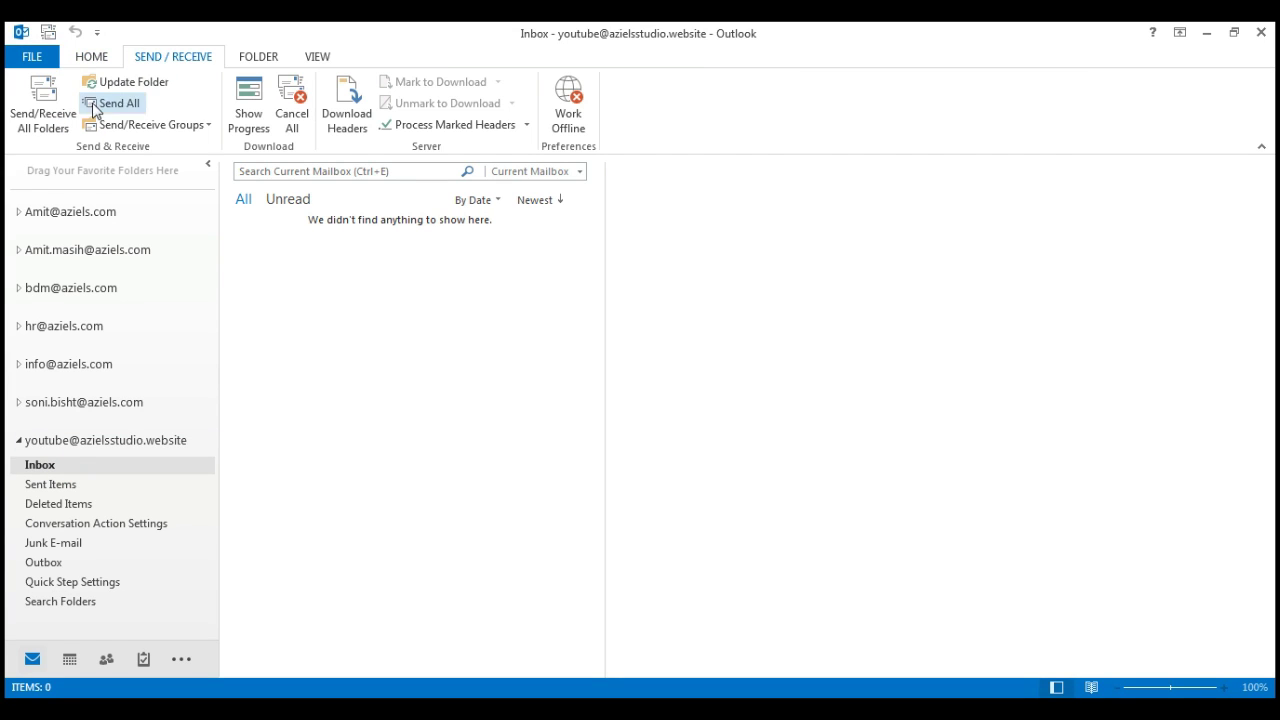
pyautogui.click(205, 130)
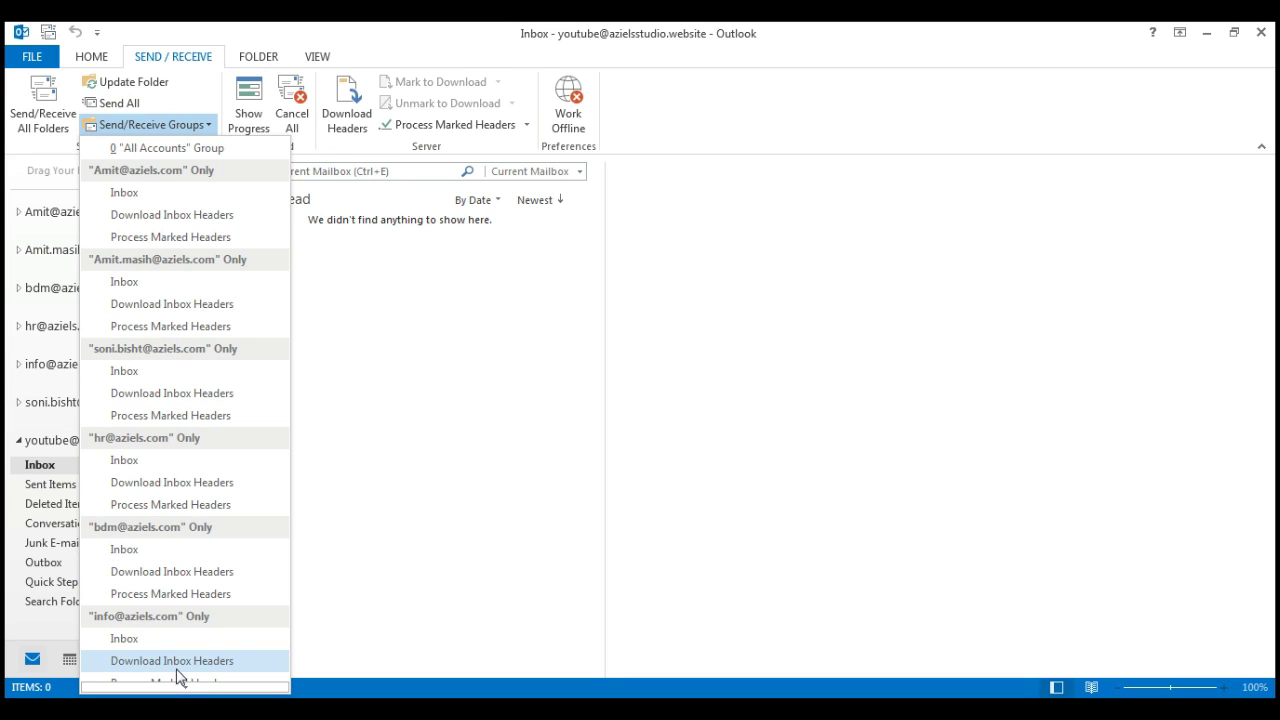
pyautogui.moveTo(183, 688)
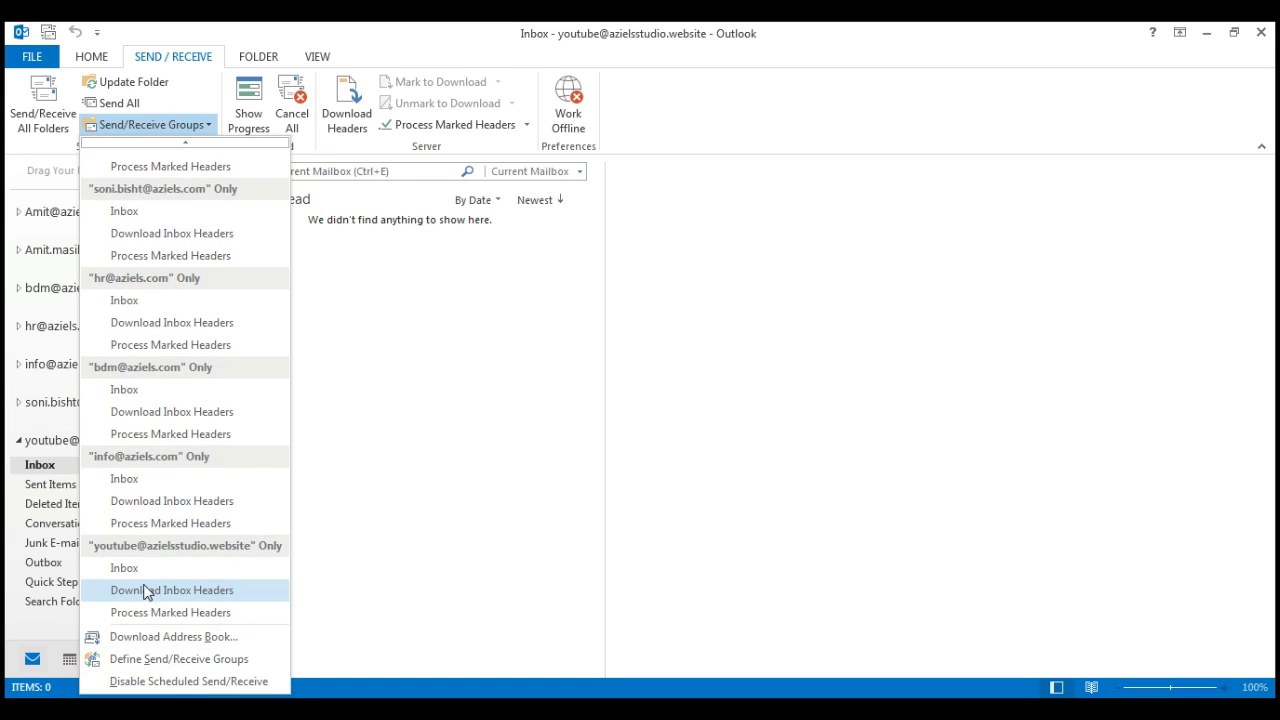
pyautogui.click(137, 568)
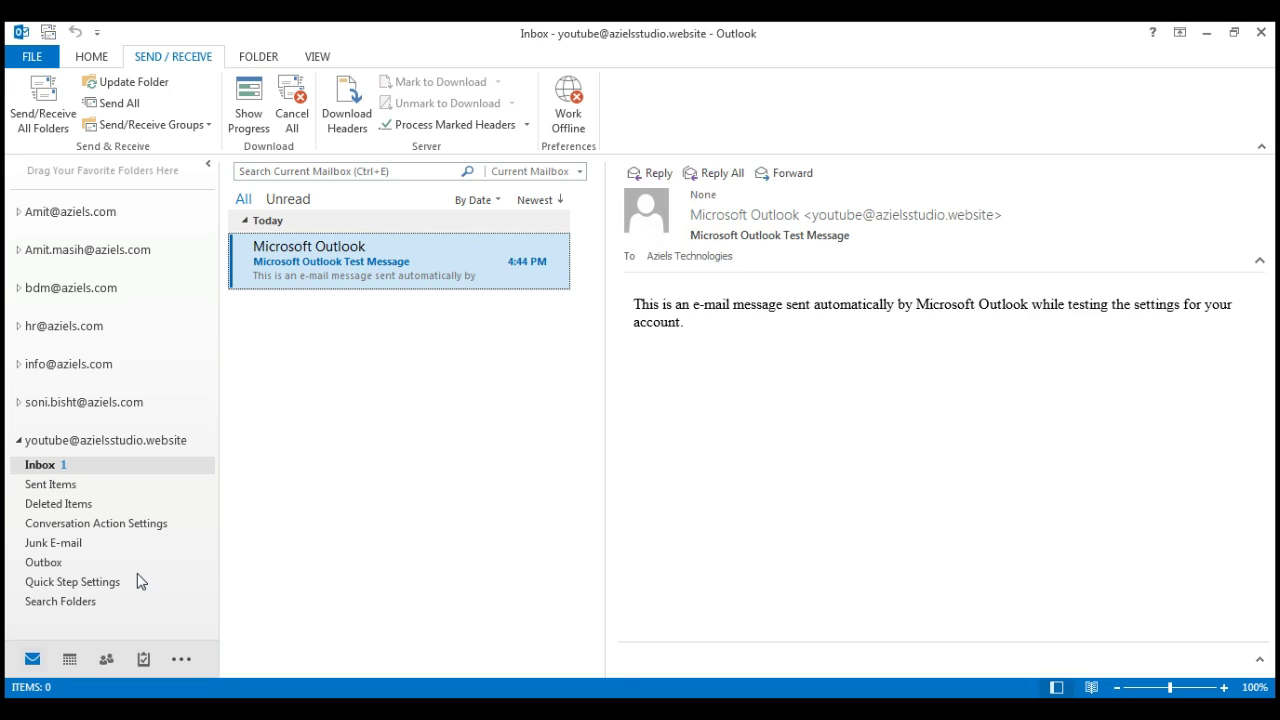
# Step: View both Microsoft Outlook Test Message e-mails in the new Inbox and check their sender address
pyautogui.click(378, 277)
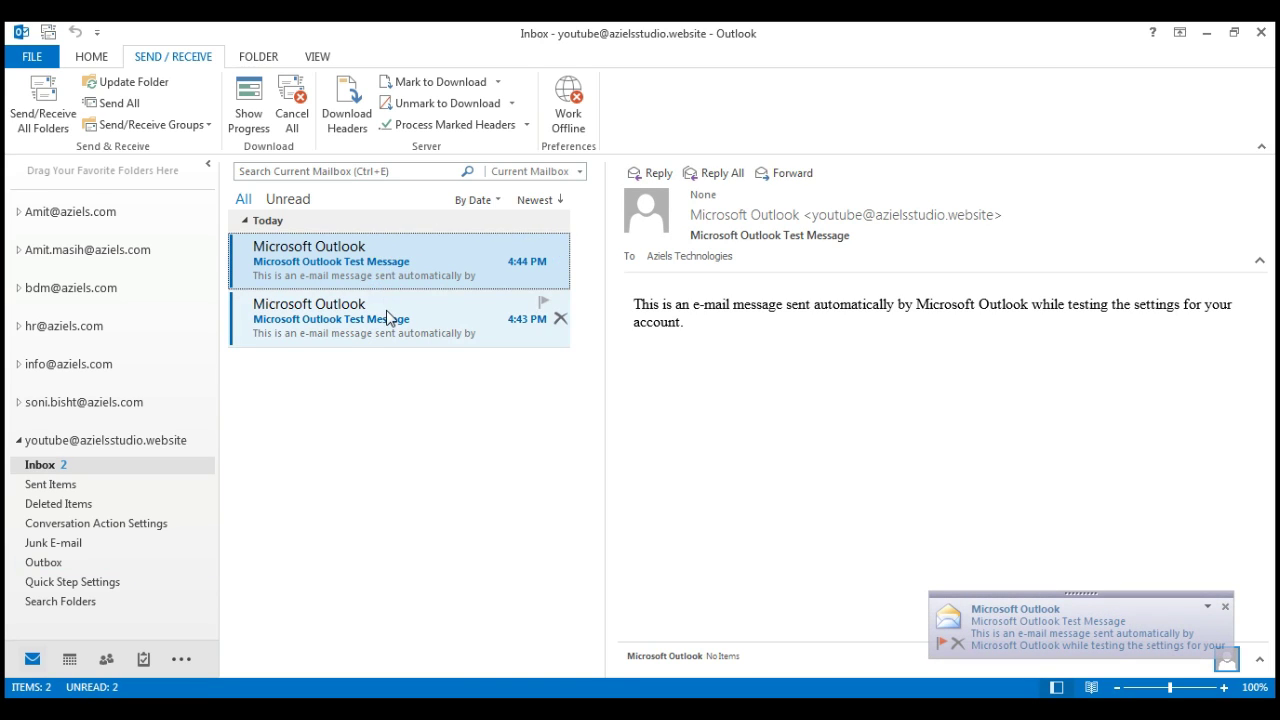
pyautogui.click(388, 318)
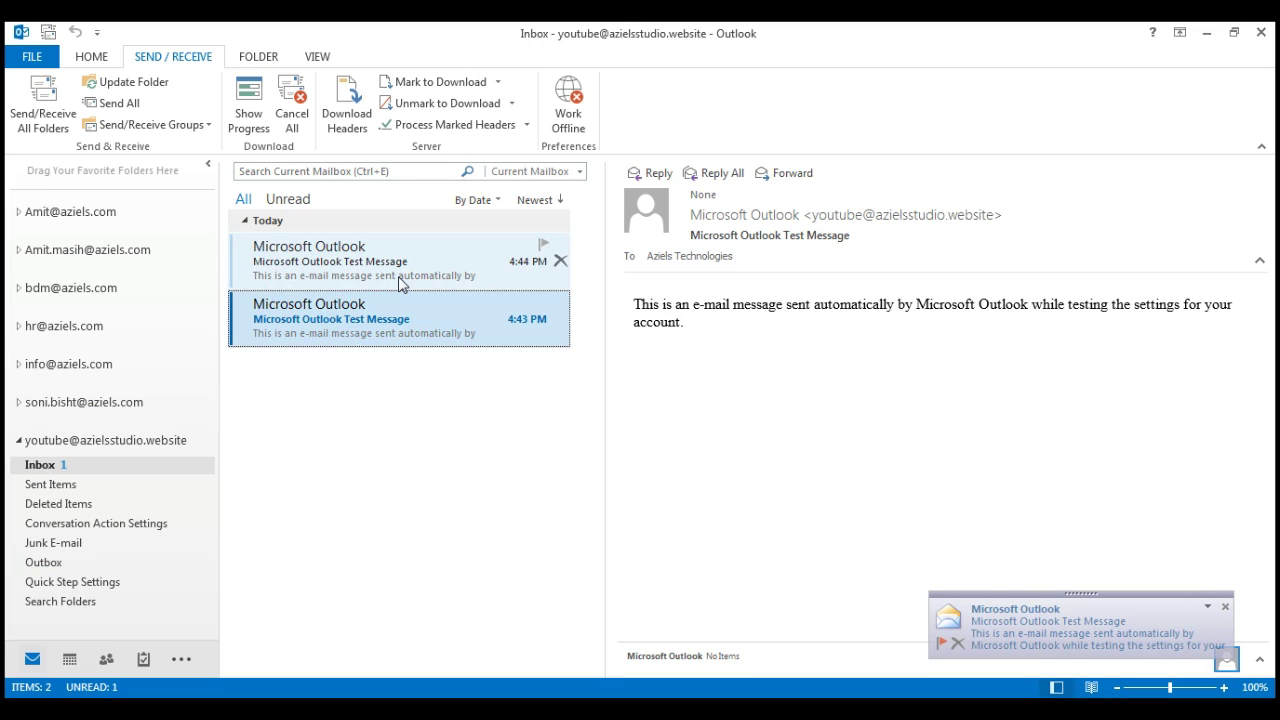
pyautogui.click(398, 280)
pyautogui.click(400, 318)
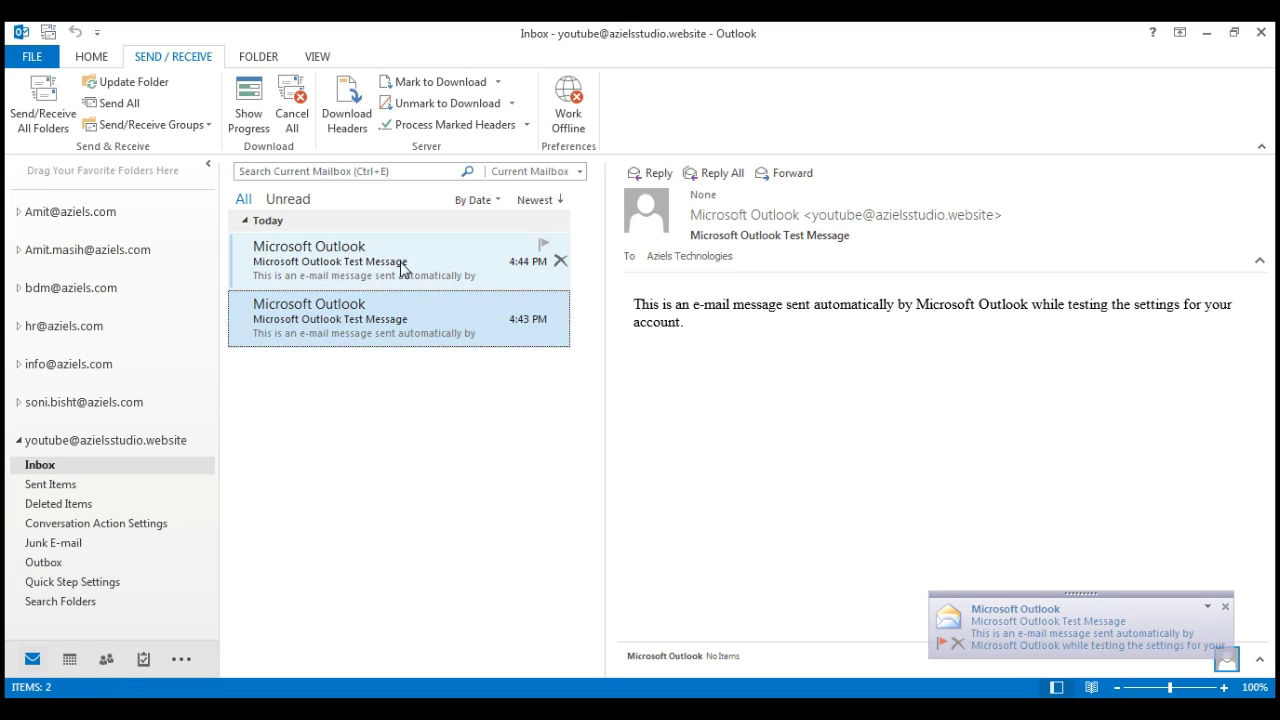
pyautogui.click(1007, 216)
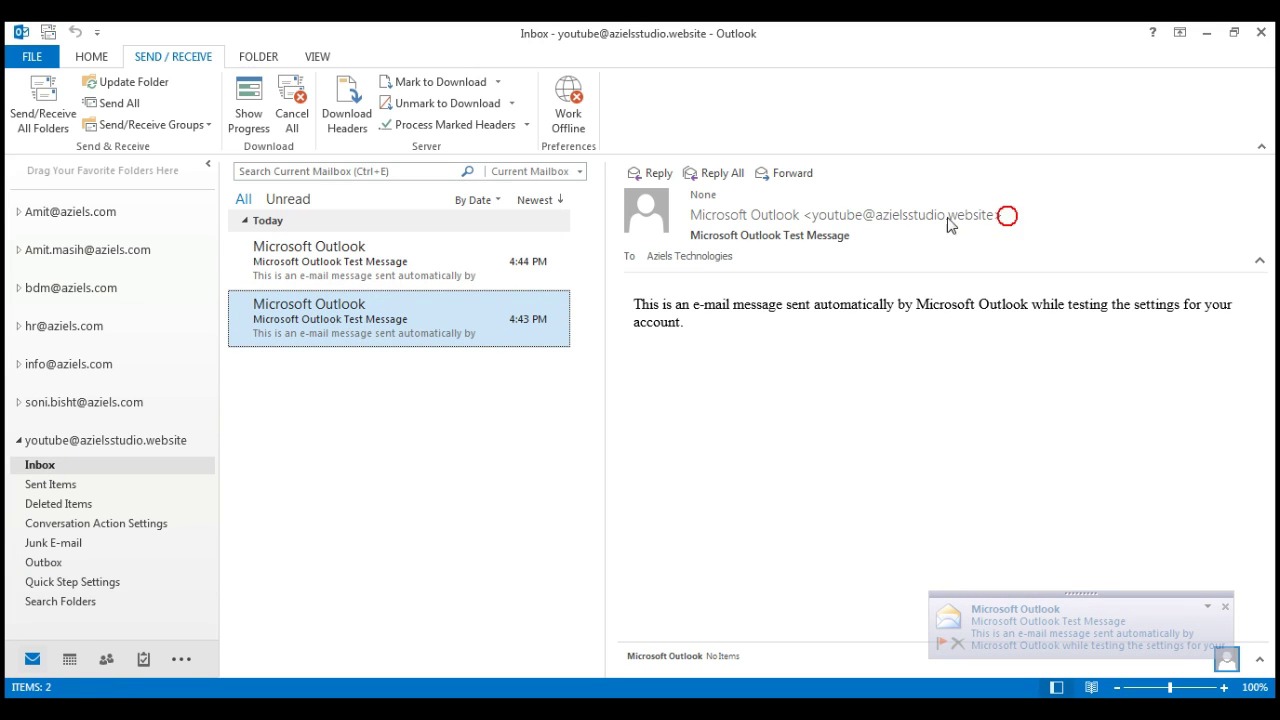
pyautogui.click(1012, 216)
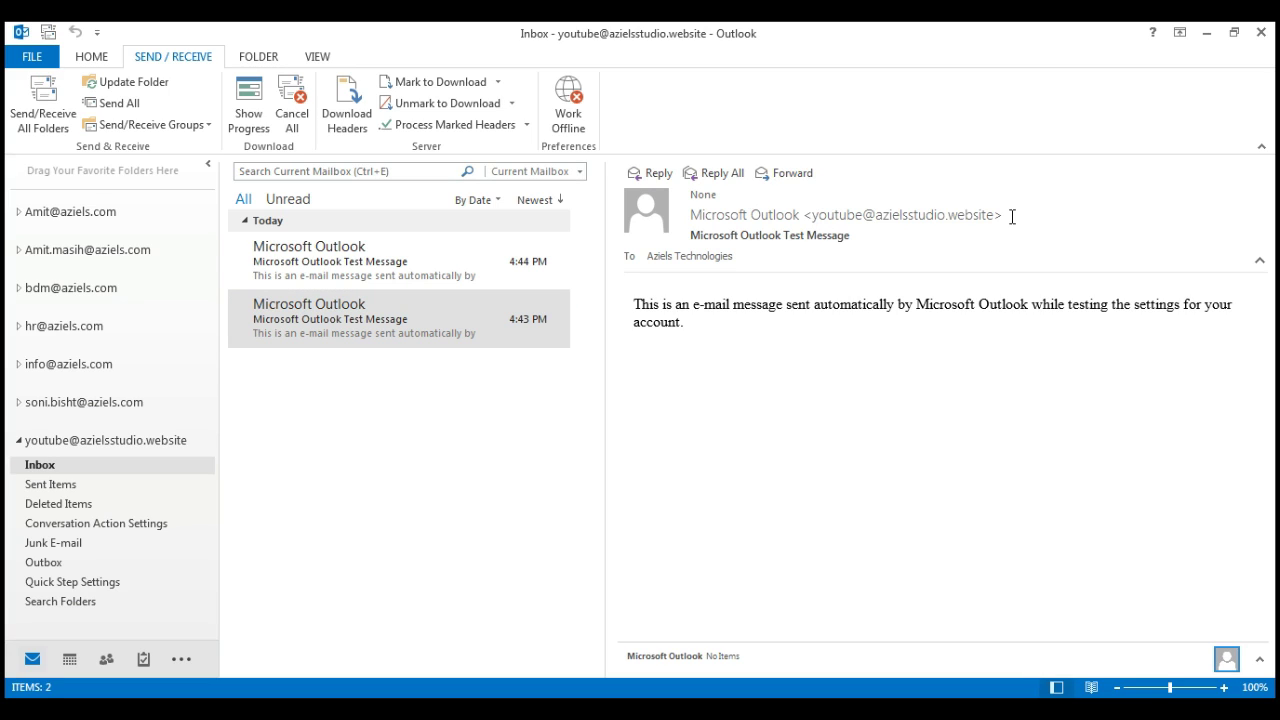